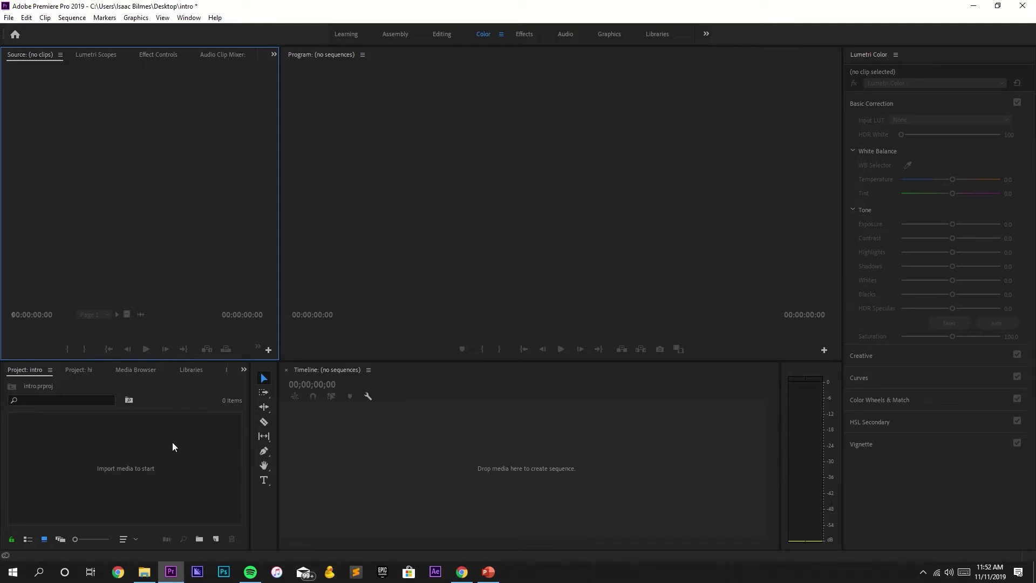
Step: Import Minute Stationary.MP4 from File Explorer into the intro project and build a sequence from the clip
mouse_move(144, 572)
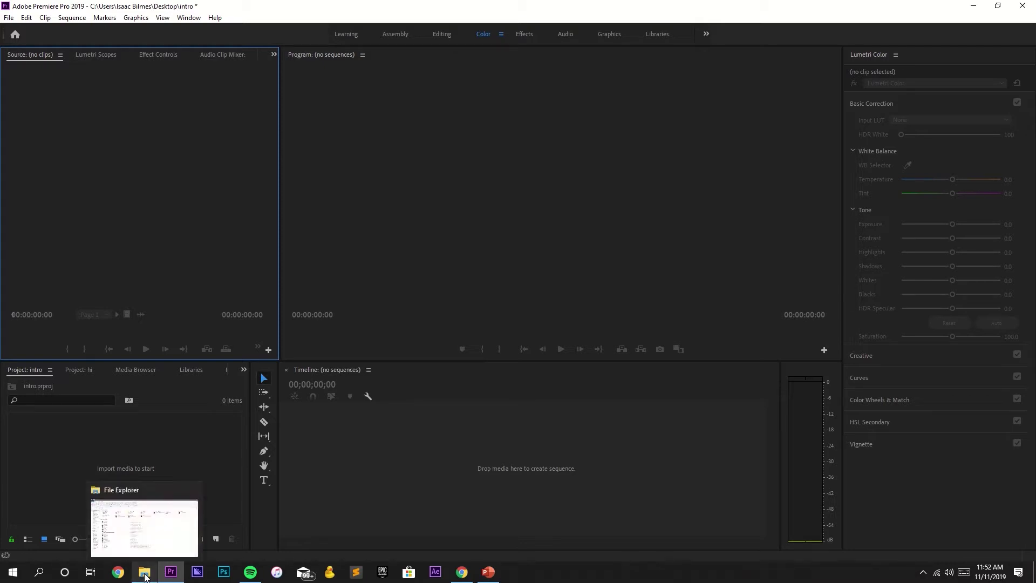
click(144, 575)
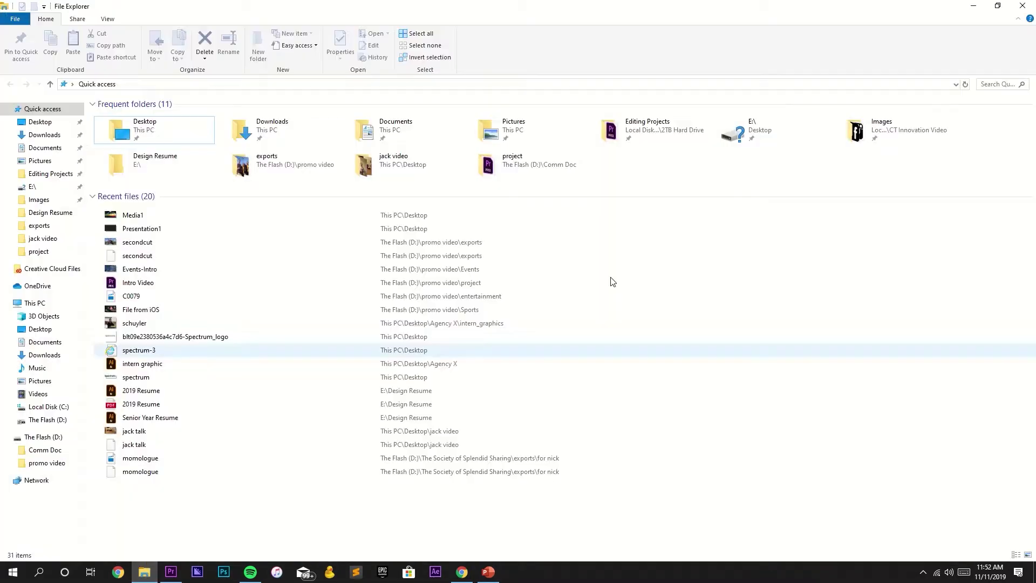
drag(667, 8, 1035, 302)
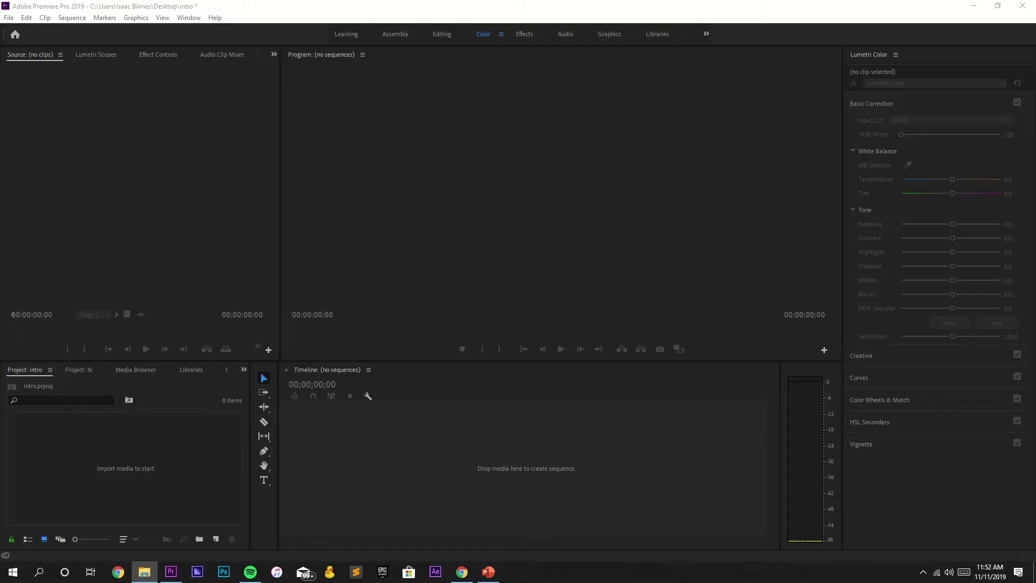
drag(1035, 430, 119, 458)
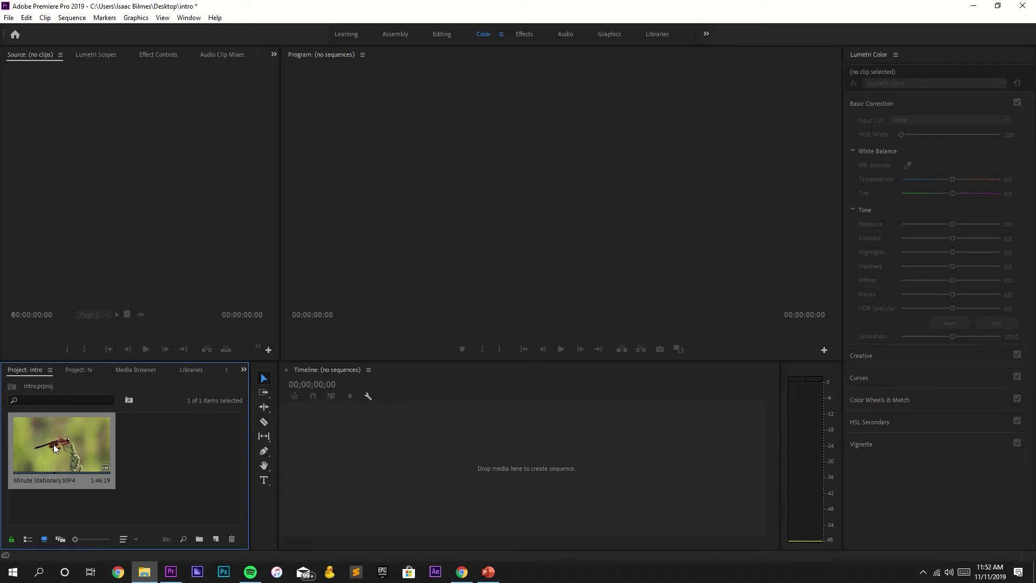
drag(55, 448, 359, 459)
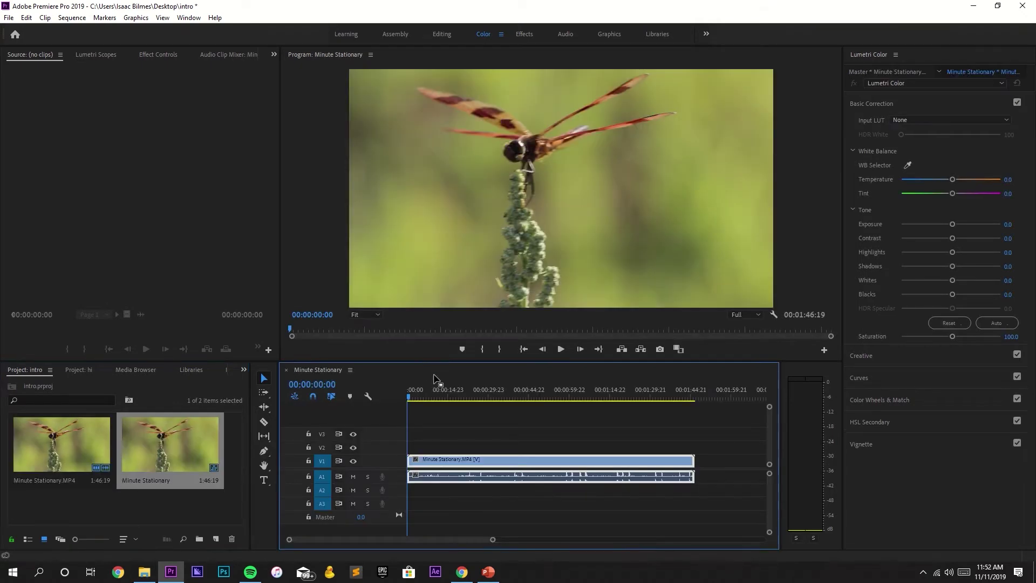
Step: Trim the end of the Minute Stationary clip to about 00:00:56:20 and park the playhead at about 00:00:36:04
drag(487, 393, 510, 394)
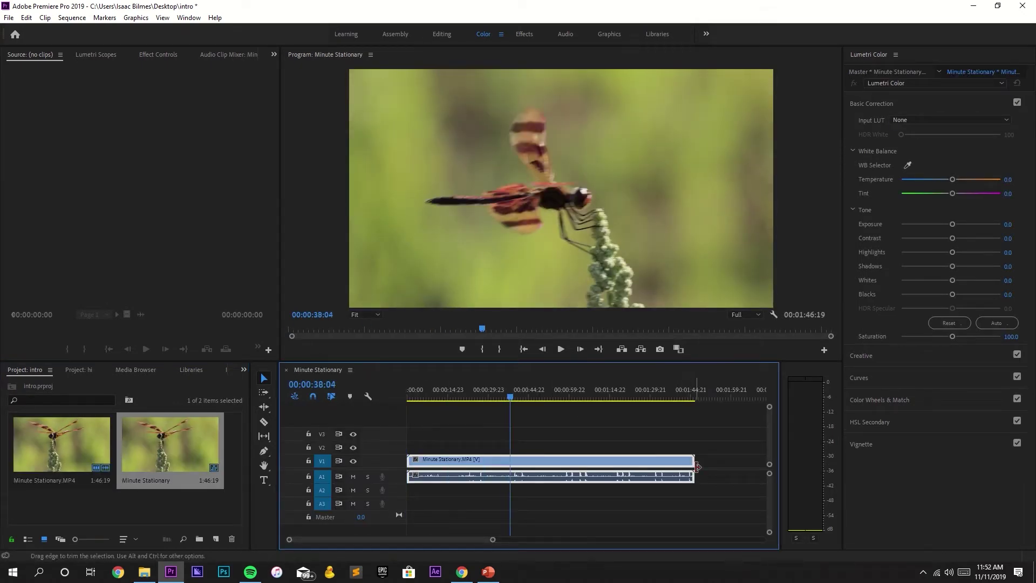
drag(697, 465, 559, 466)
drag(519, 399, 506, 403)
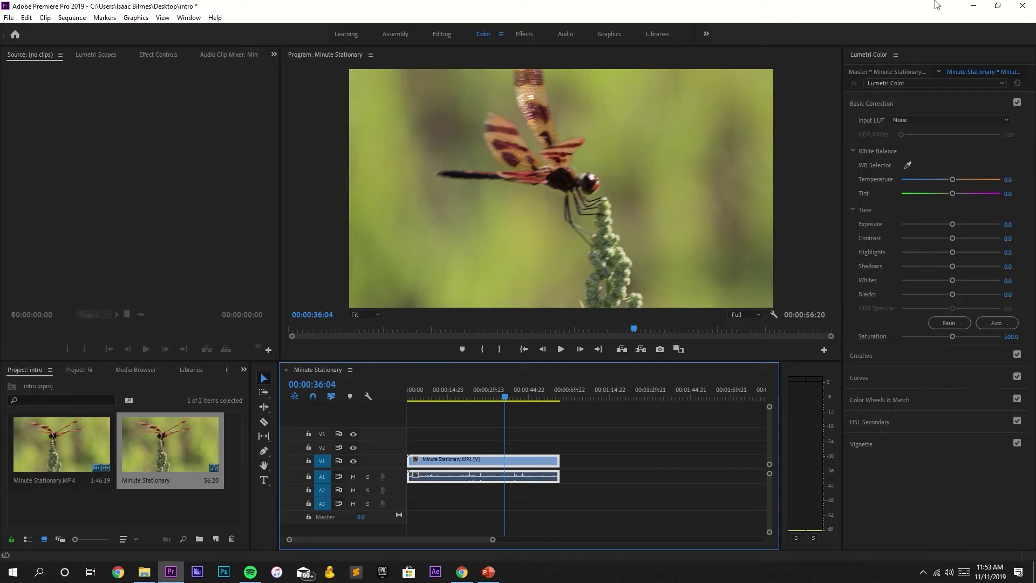
Step: Minimise the editor and create a desktop folder named premiere tutorial, placed below the jack video folder
click(971, 7)
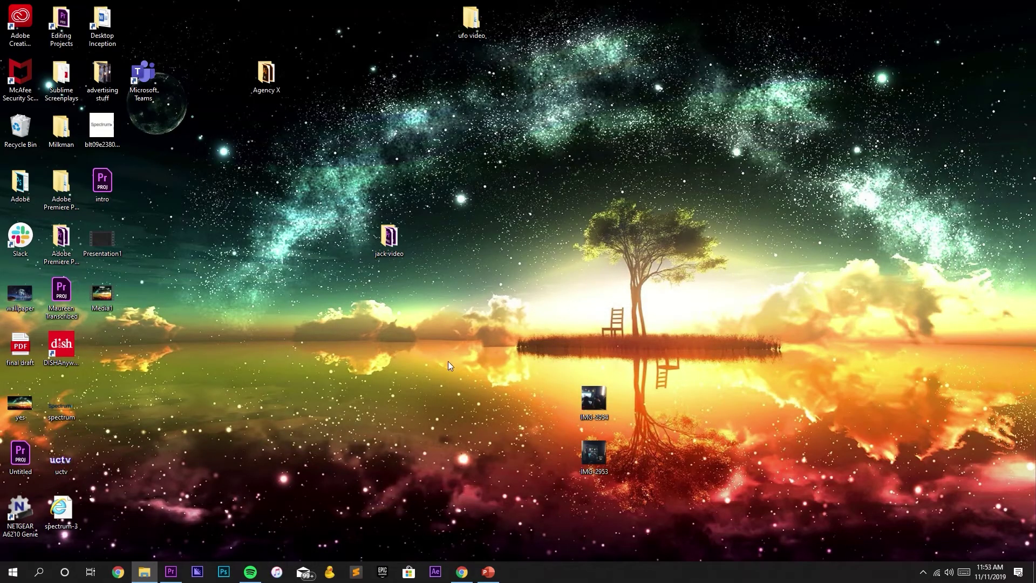
right_click(309, 349)
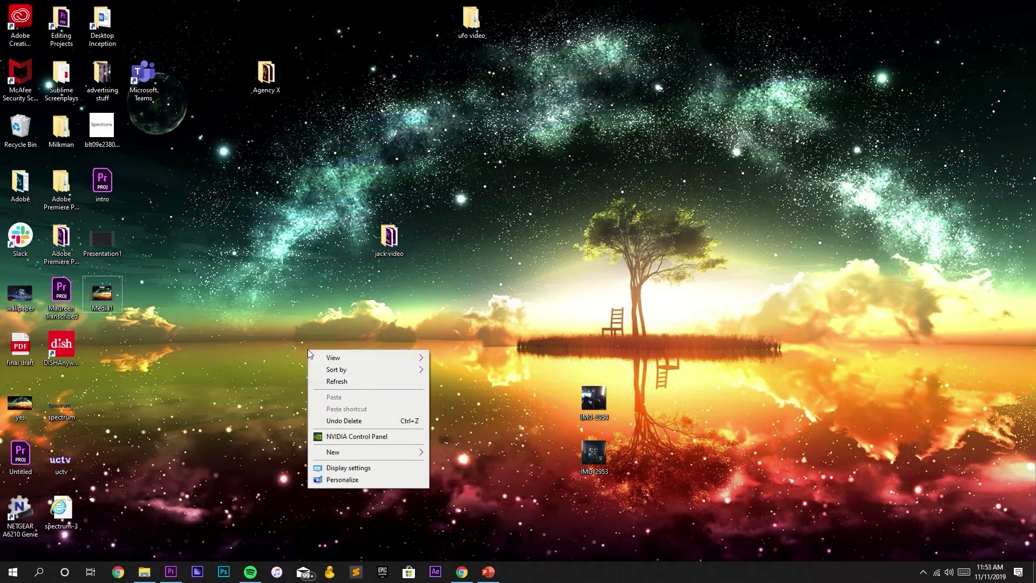
mouse_move(350, 452)
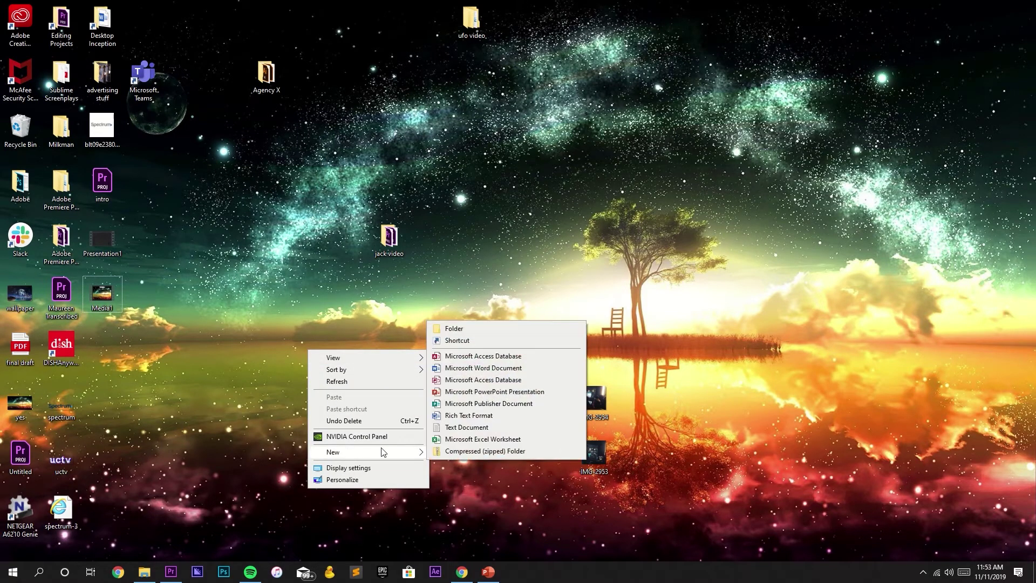
click(513, 332)
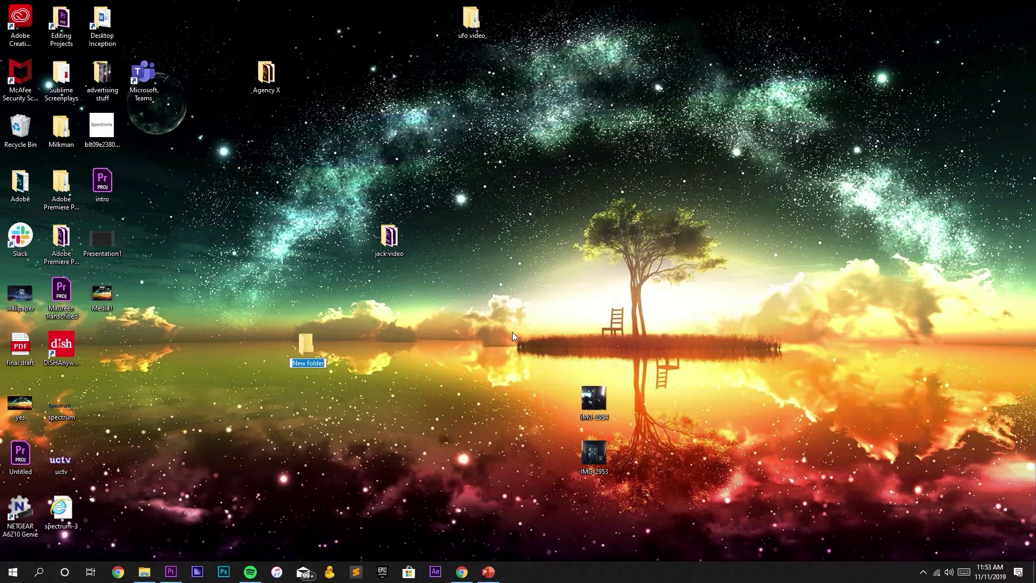
text(premiere tutorial)
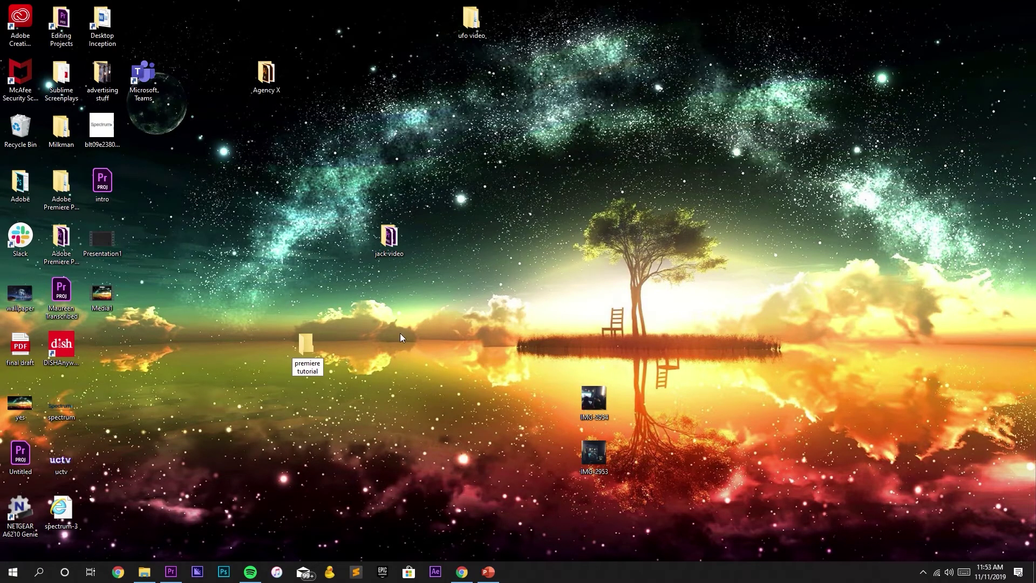
double_click(309, 349)
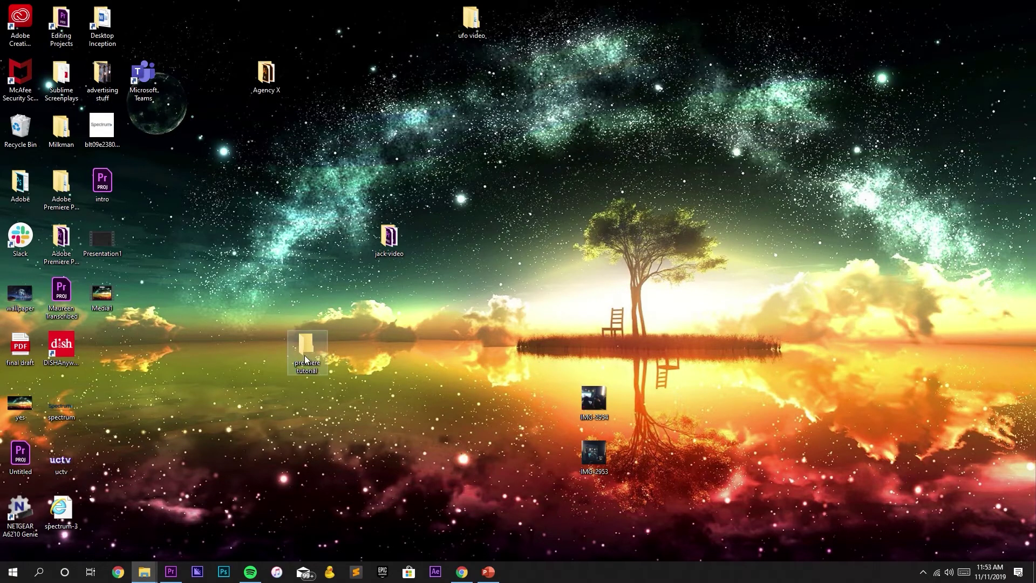
drag(335, 325, 345, 299)
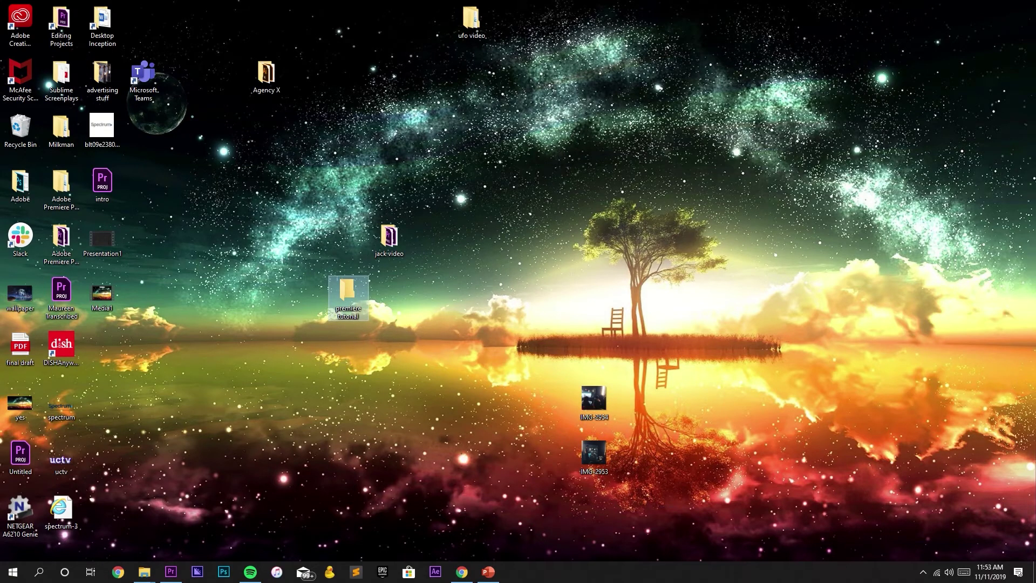
Step: Open the premiere tutorial folder and create a subfolder named video in it
double_click(347, 298)
right_click(389, 345)
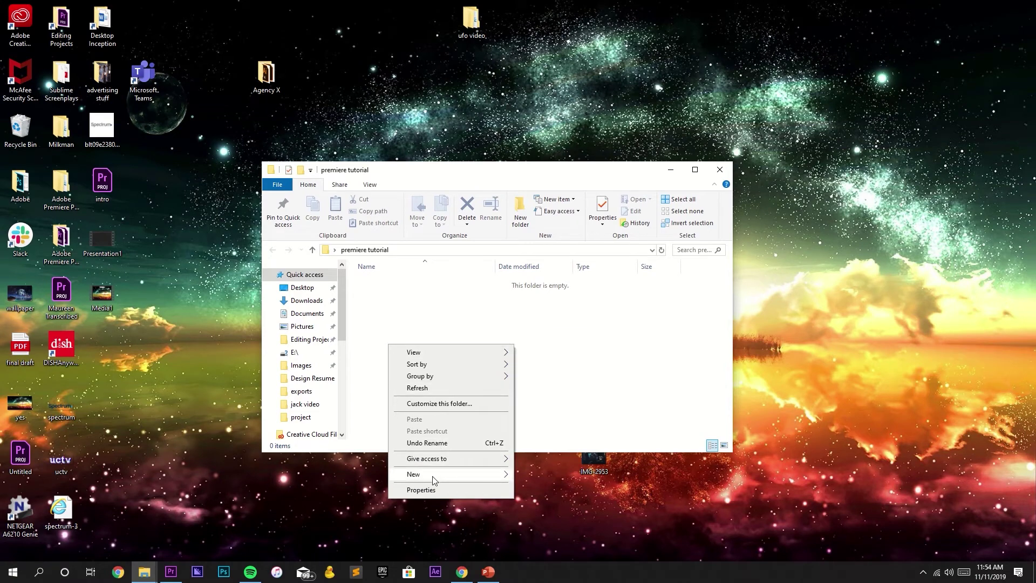
mouse_move(432, 475)
click(585, 350)
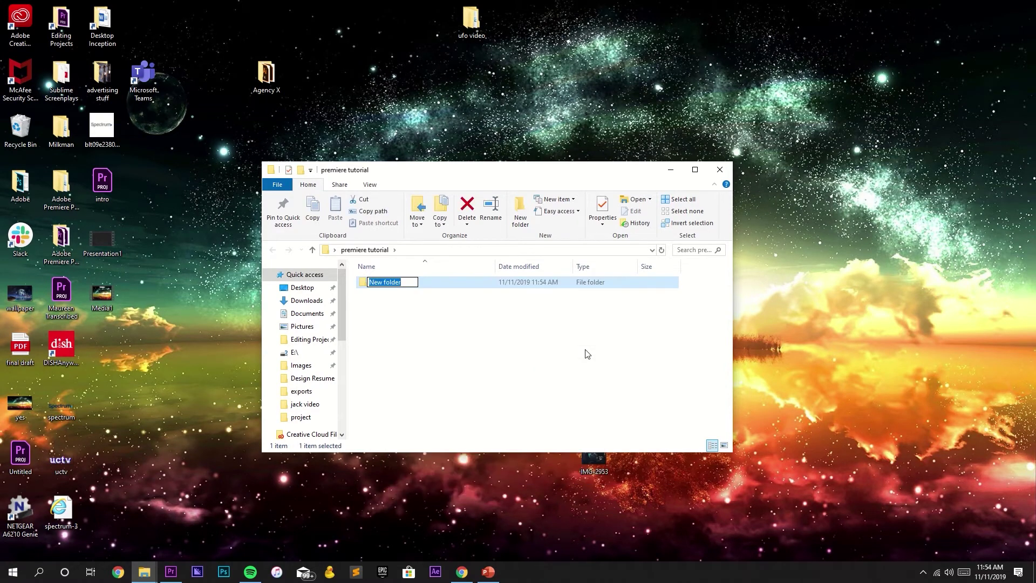
text(video)
click(586, 352)
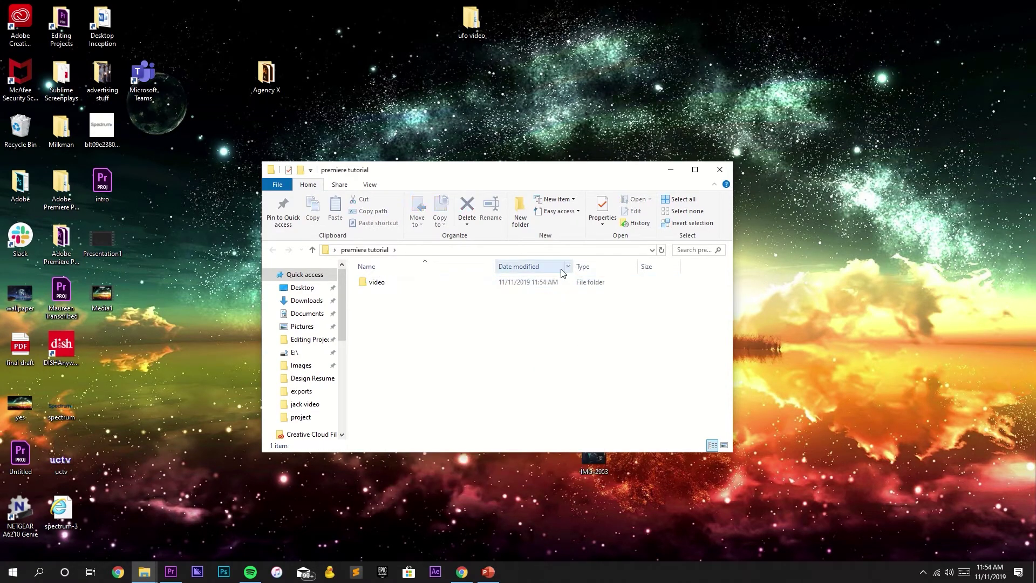
Step: Add two more subfolders named sounds and music to the premiere tutorial folder
click(518, 218)
text(sounds)
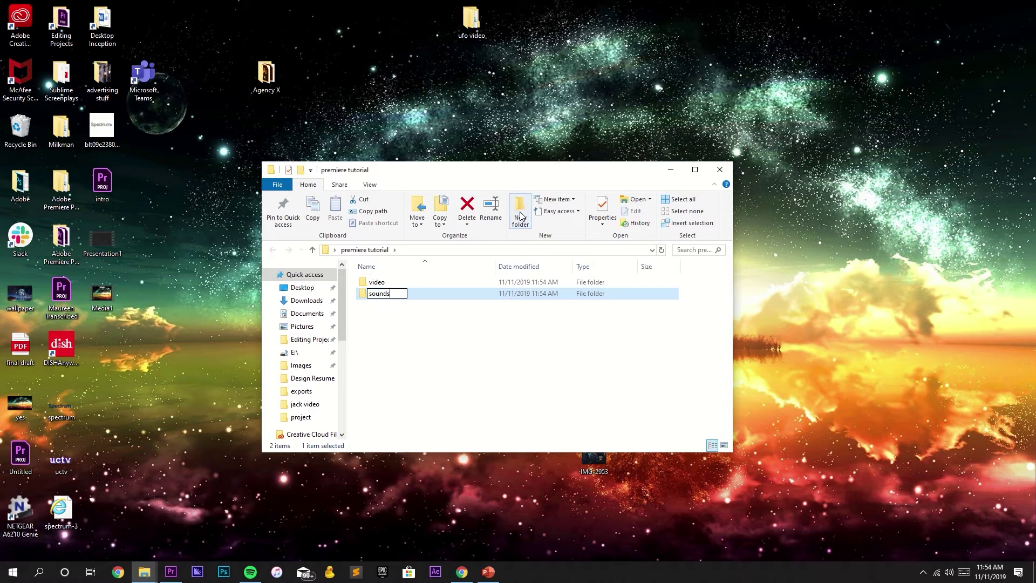
click(436, 323)
click(524, 208)
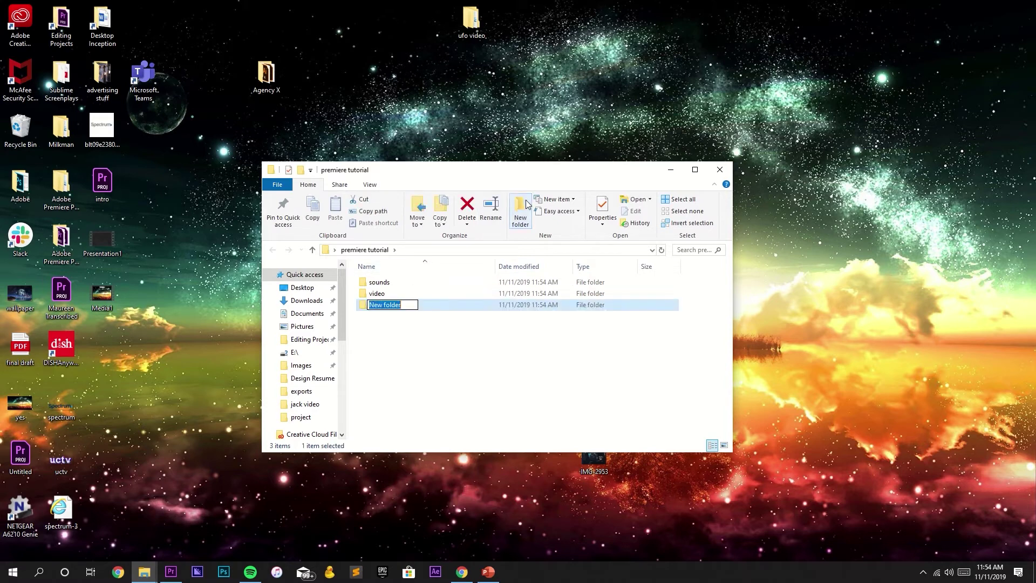
text(music)
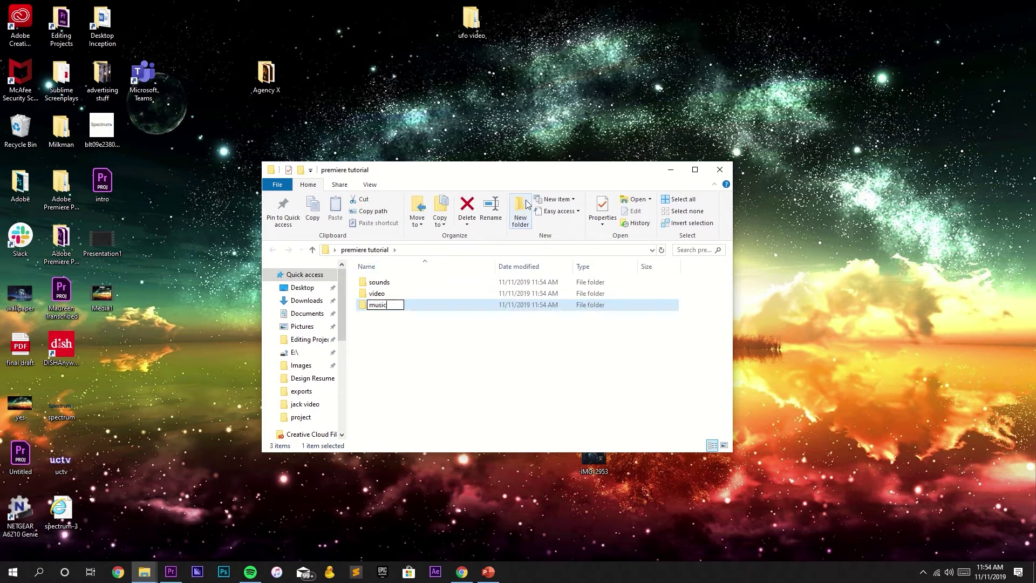
click(475, 309)
Step: Add subfolders named exports and project to the premiere tutorial folder
click(520, 207)
text(exports)
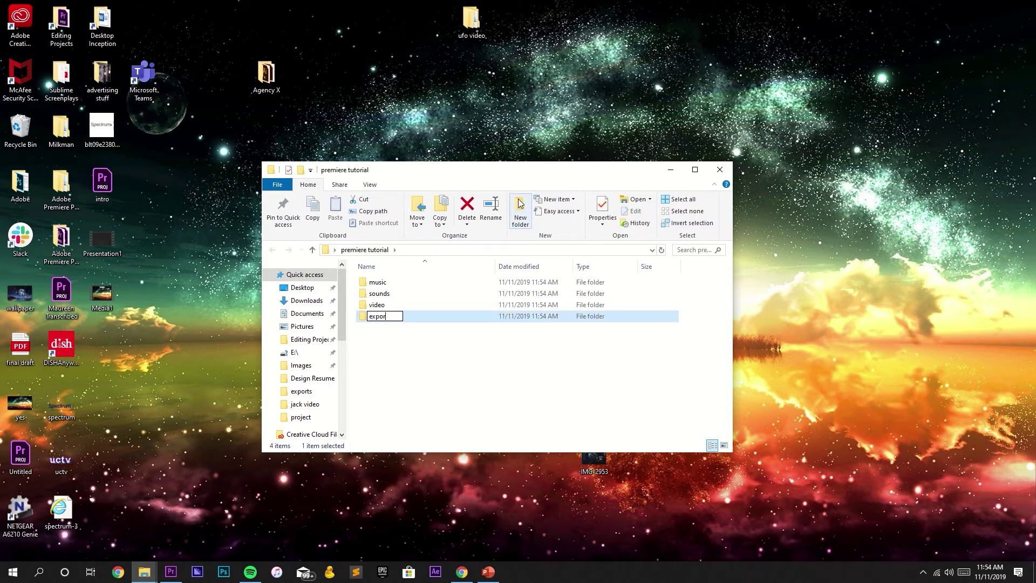
click(439, 424)
click(518, 210)
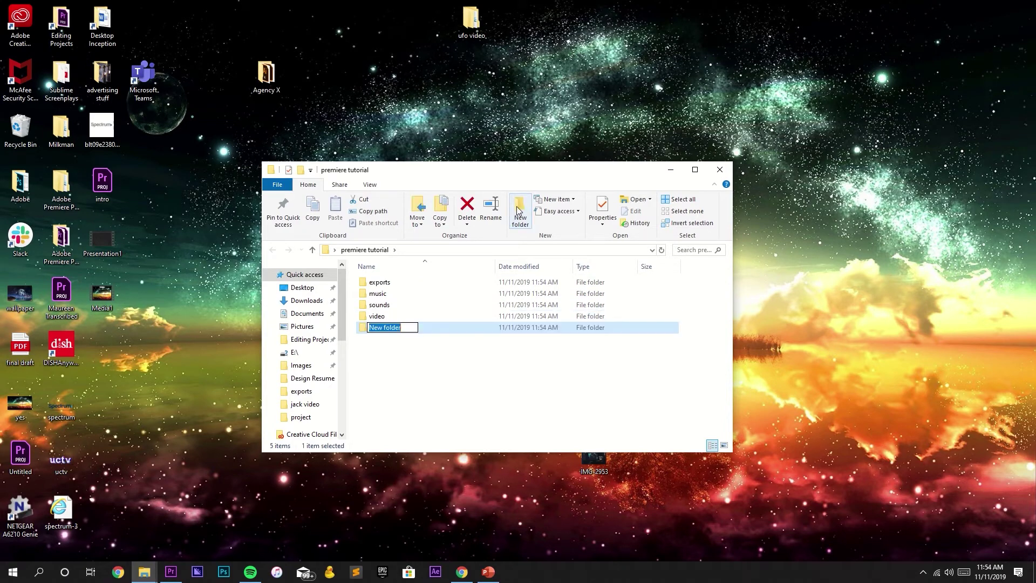
text(project)
click(462, 398)
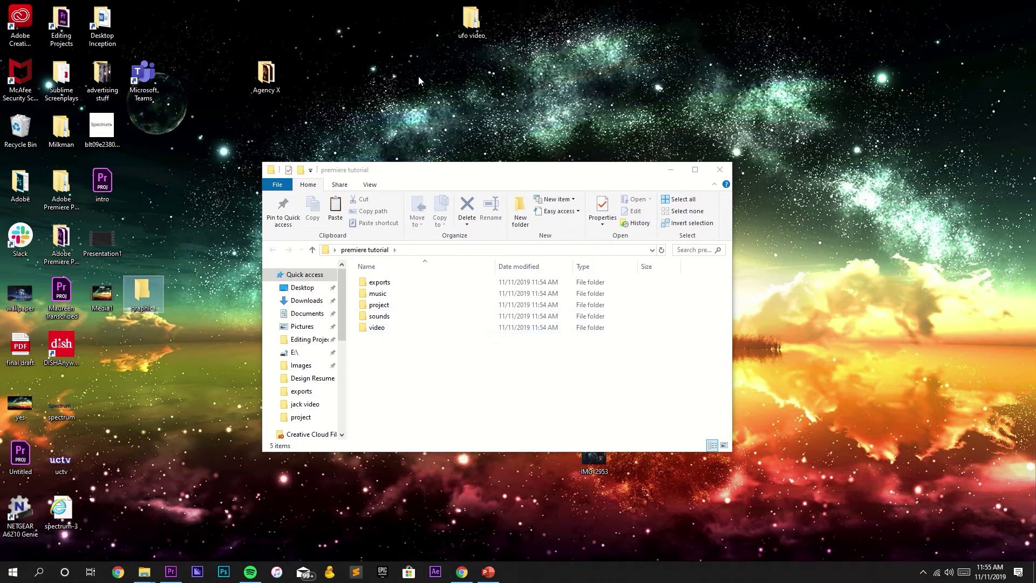
Step: Open the ufo video desktop folder and arrange its window so the premiere tutorial folder stays accessible
drag(497, 176, 676, 154)
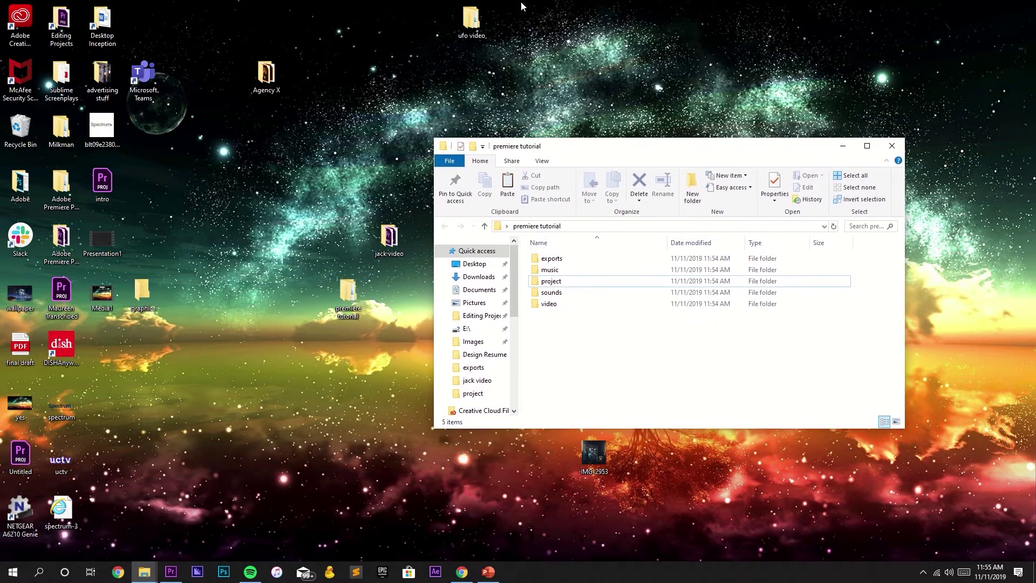
double_click(477, 16)
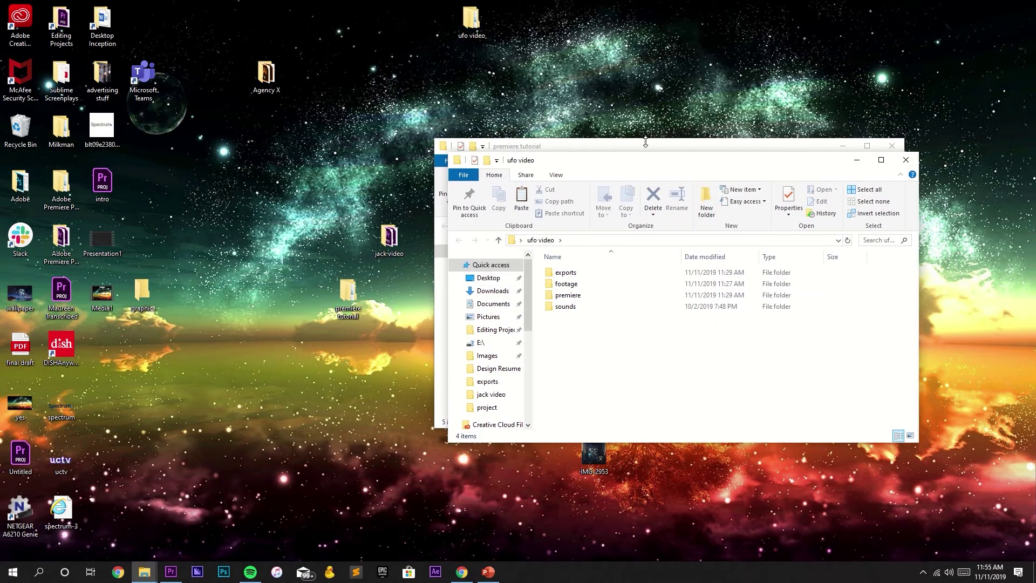
drag(639, 161, 202, 340)
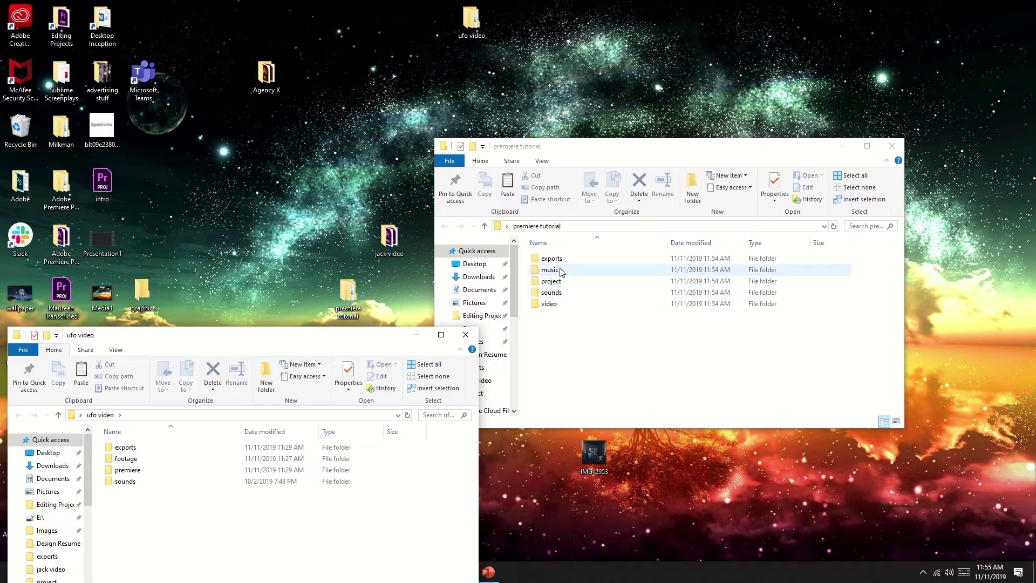
Step: Move MVI_8140, MVI_8158 and MVI_8149 from the ufo video footage folder into the premiere tutorial video folder
double_click(561, 307)
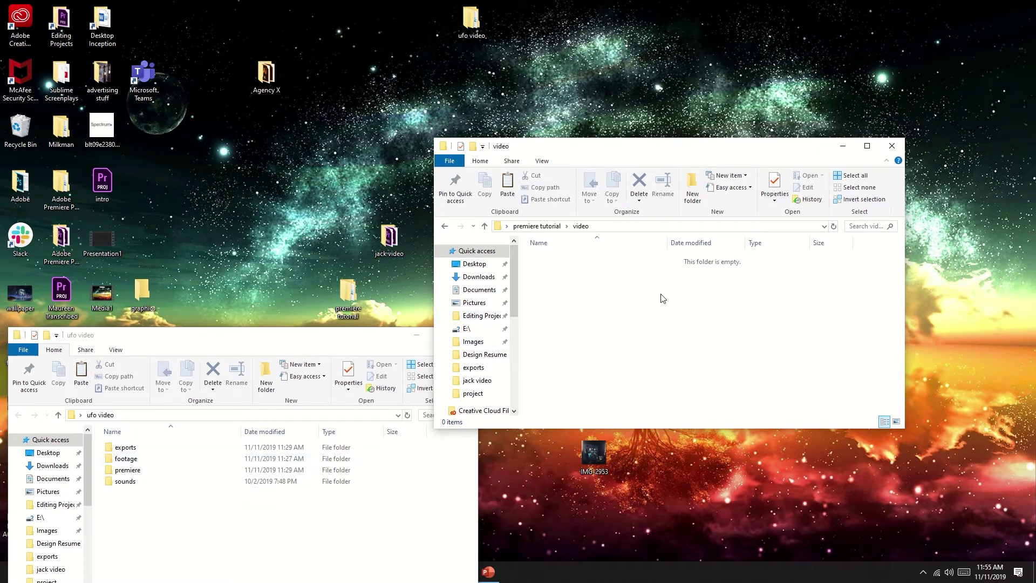
double_click(185, 464)
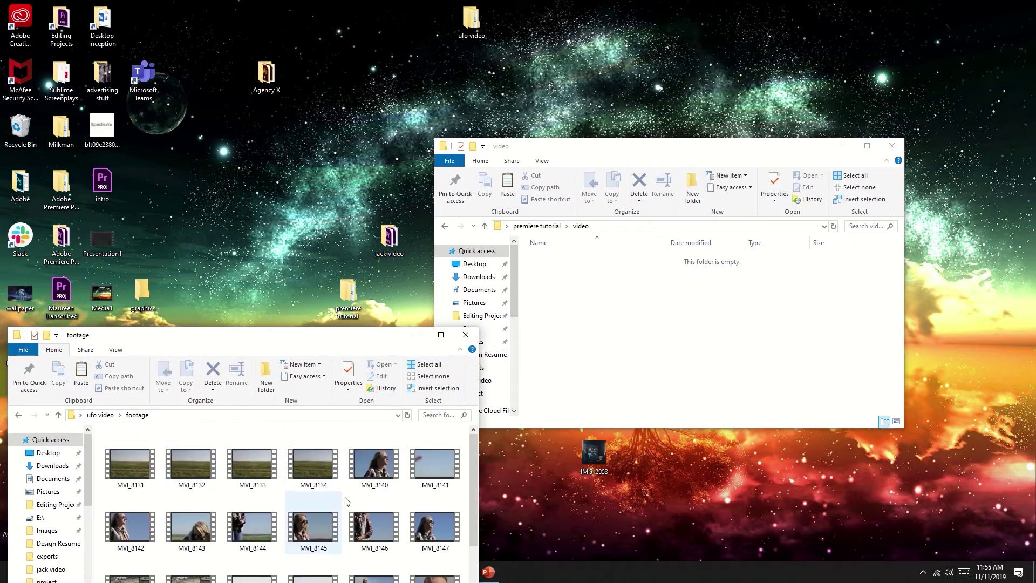
drag(375, 464, 602, 331)
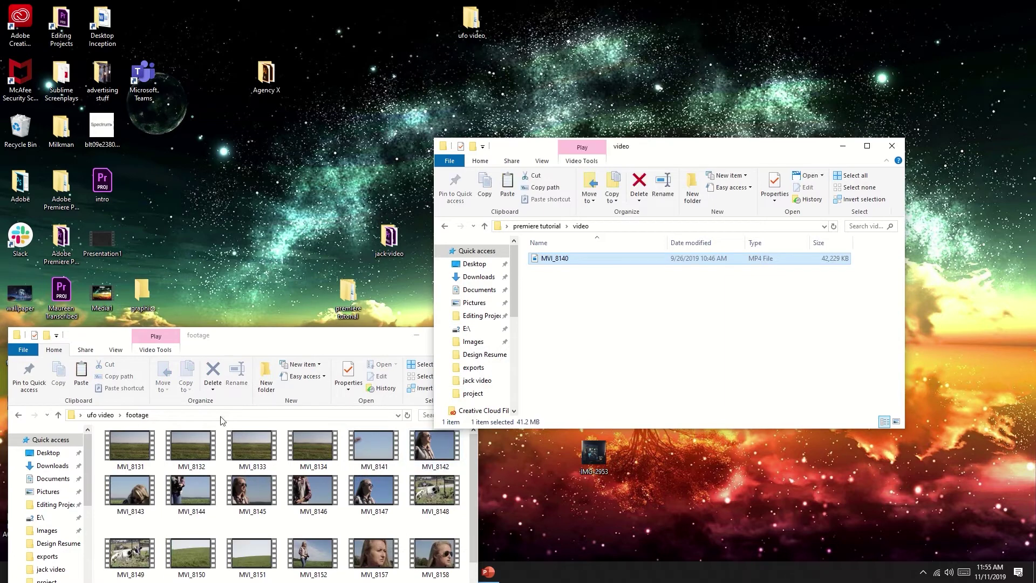
drag(431, 550, 621, 342)
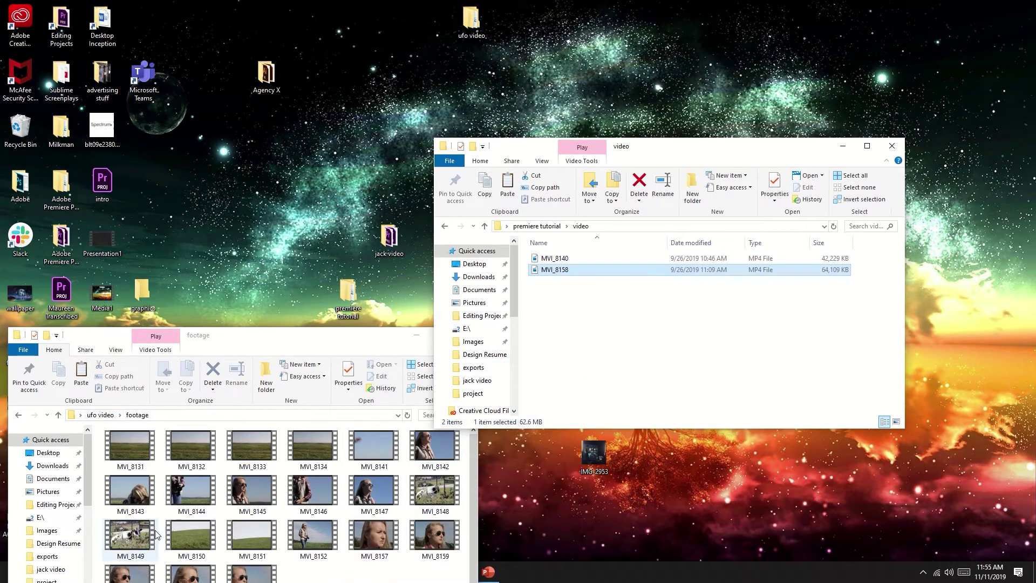
drag(130, 537, 603, 327)
Step: Move cow video final from the ufo video exports folder into the video folder, and minimise the exports window
click(95, 415)
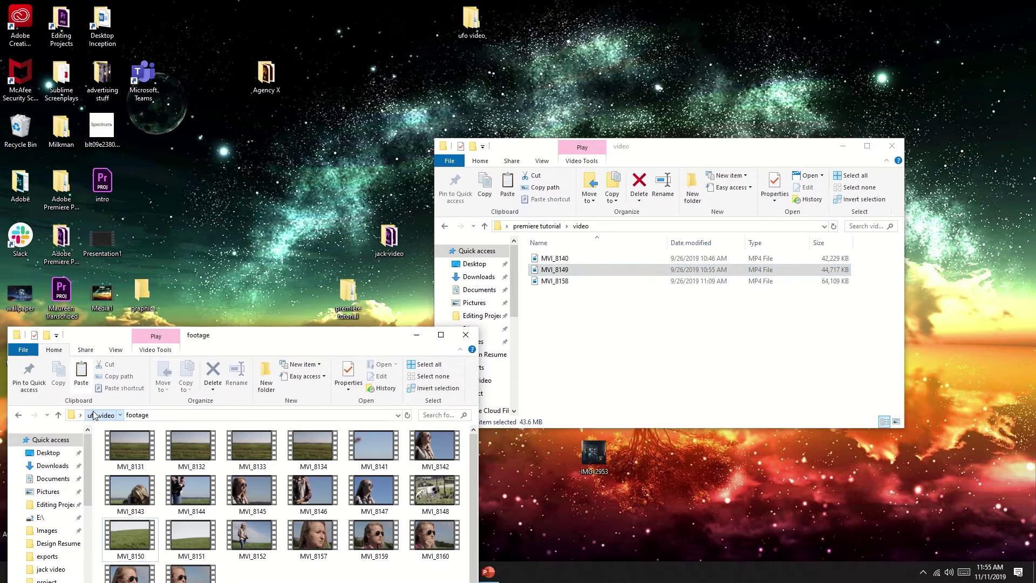
double_click(130, 447)
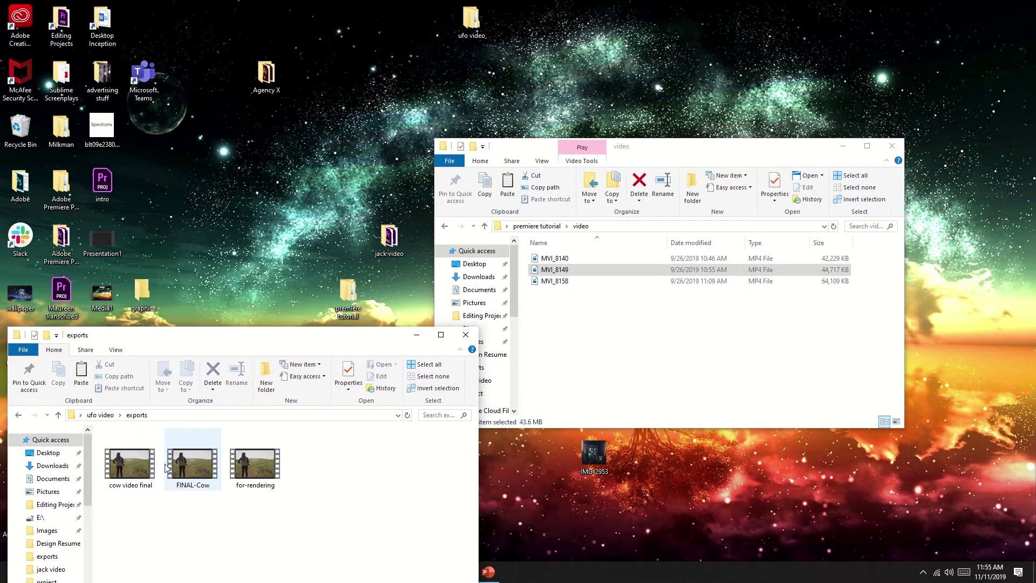
drag(134, 463, 610, 371)
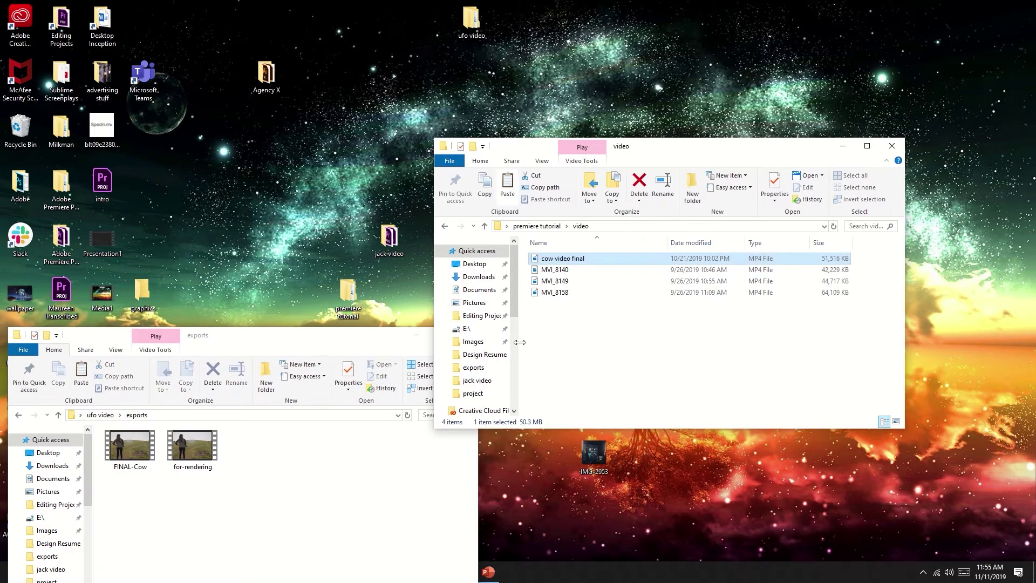
click(365, 352)
click(417, 334)
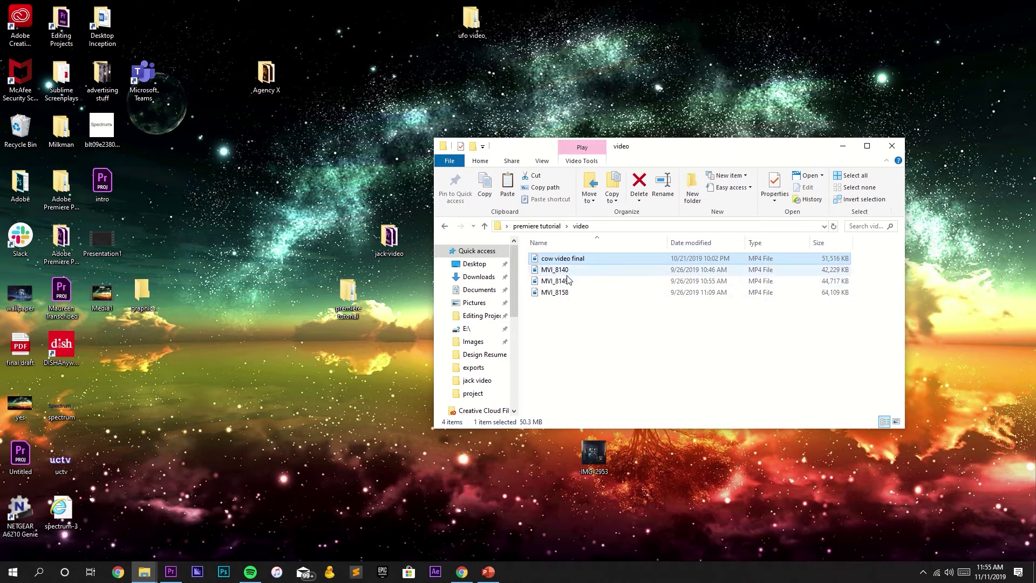
Step: Create two subfolders named a cam and b cam inside the video folder
right_click(578, 335)
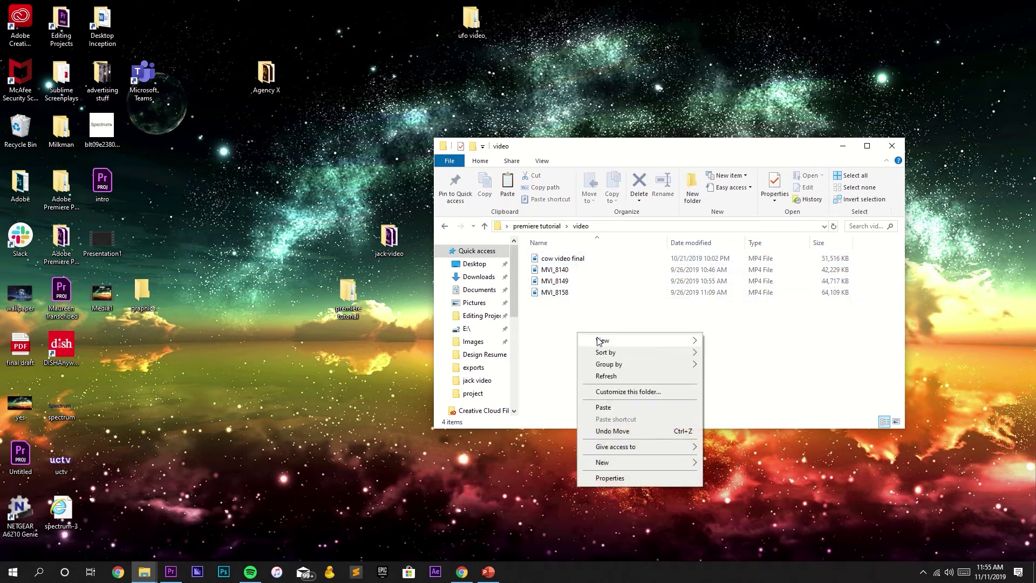
mouse_move(670, 456)
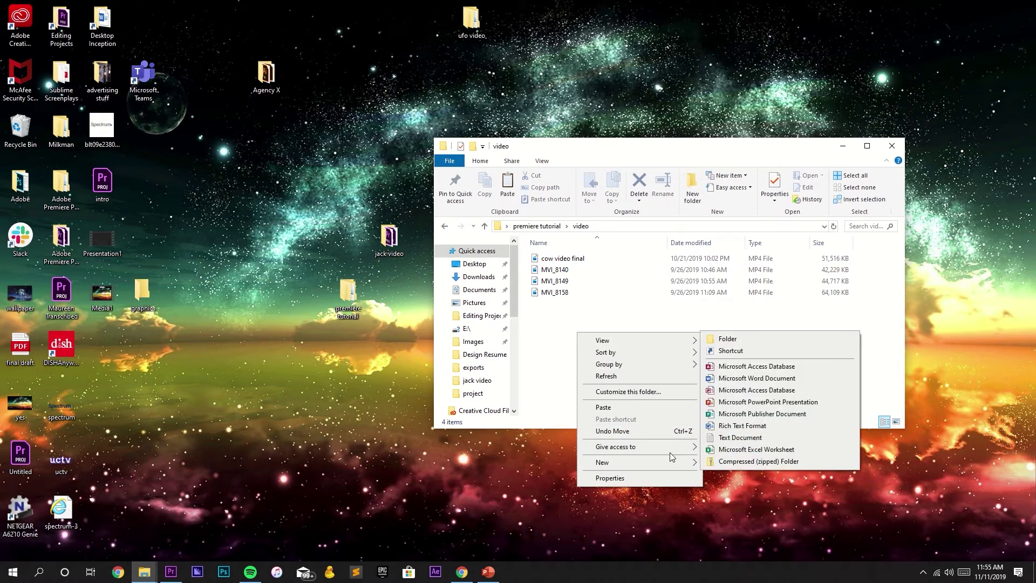
click(765, 340)
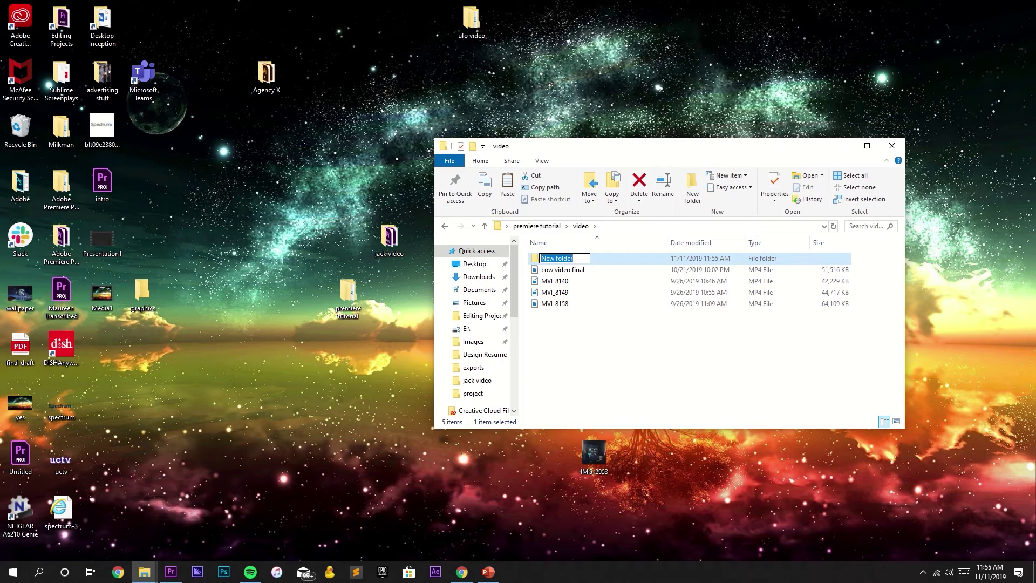
text(a cam)
click(754, 385)
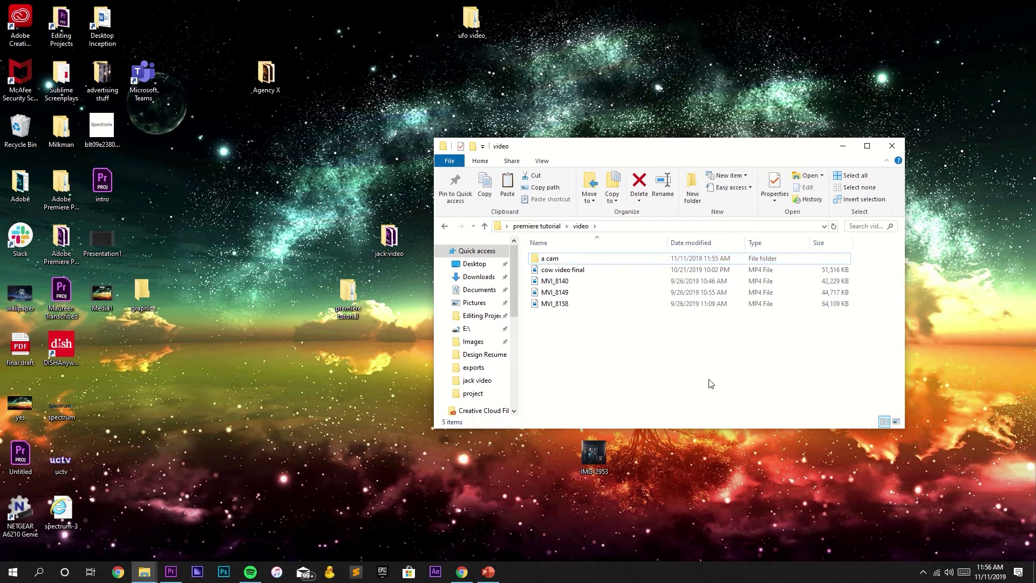
right_click(709, 380)
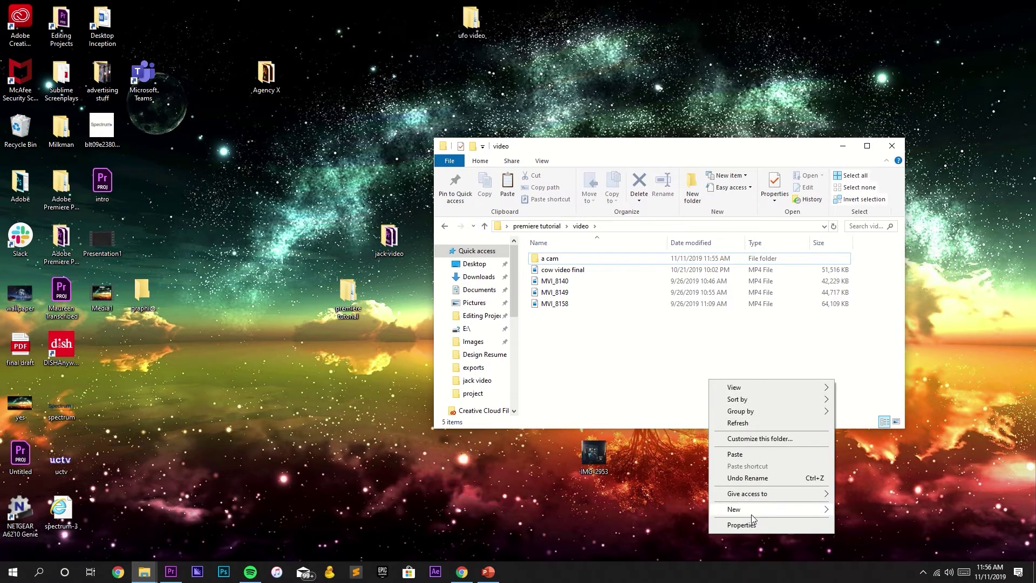
mouse_move(753, 510)
click(872, 391)
text(b cam)
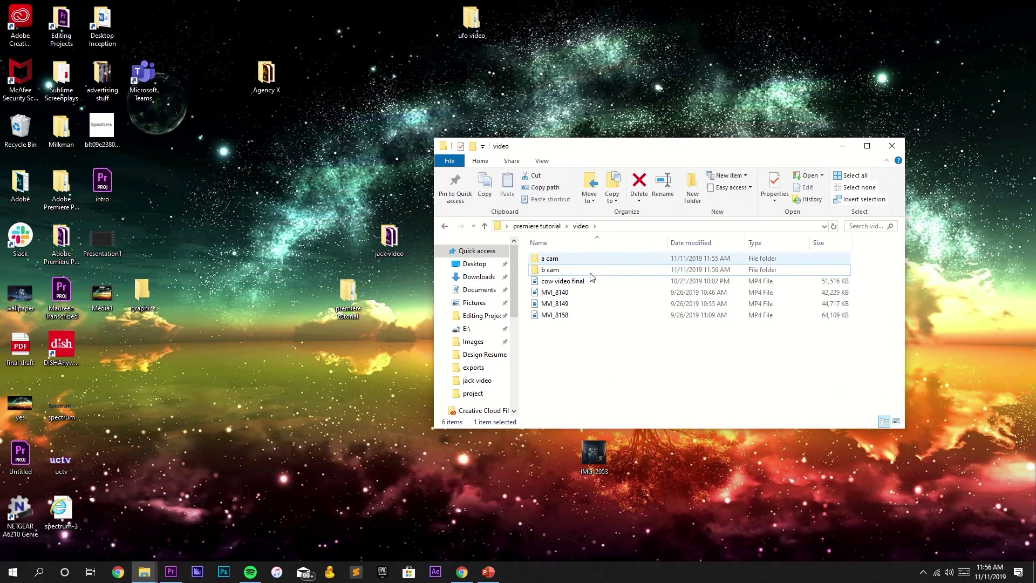
Step: Sort cow video final and the three MVI clips into the camera subfolders, and return to the premiere tutorial folder
drag(564, 281, 570, 261)
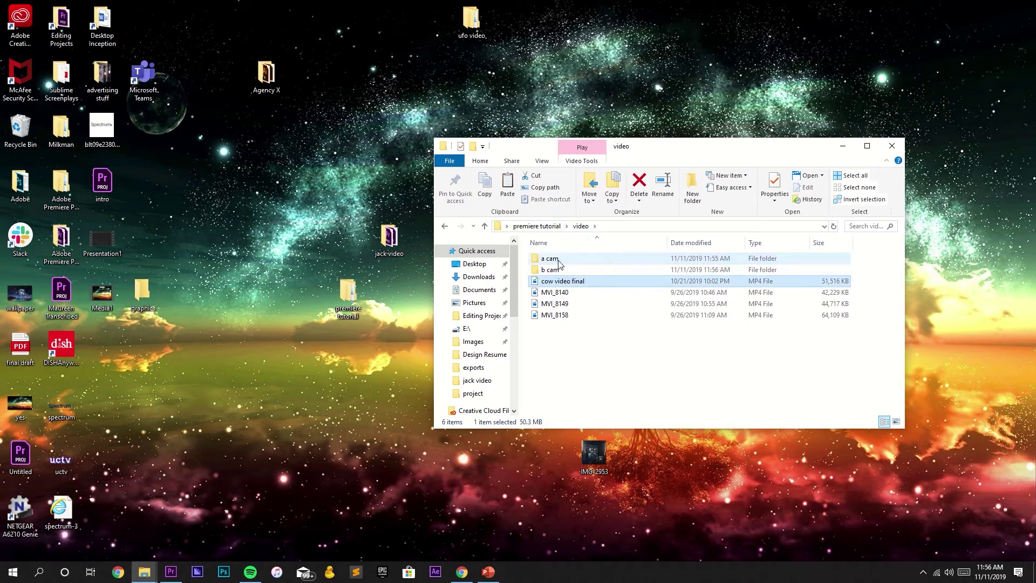
drag(626, 348, 548, 259)
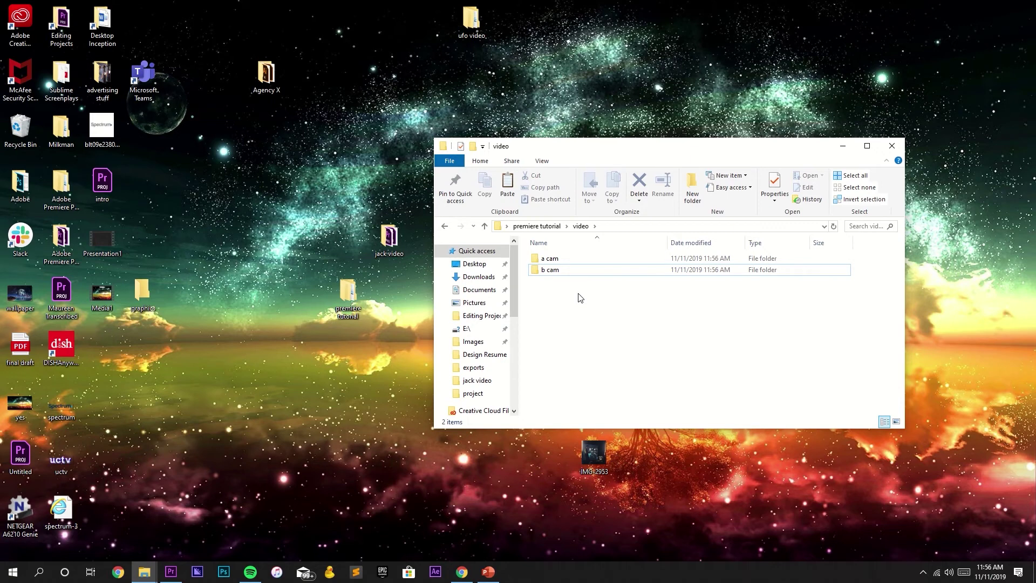
click(538, 226)
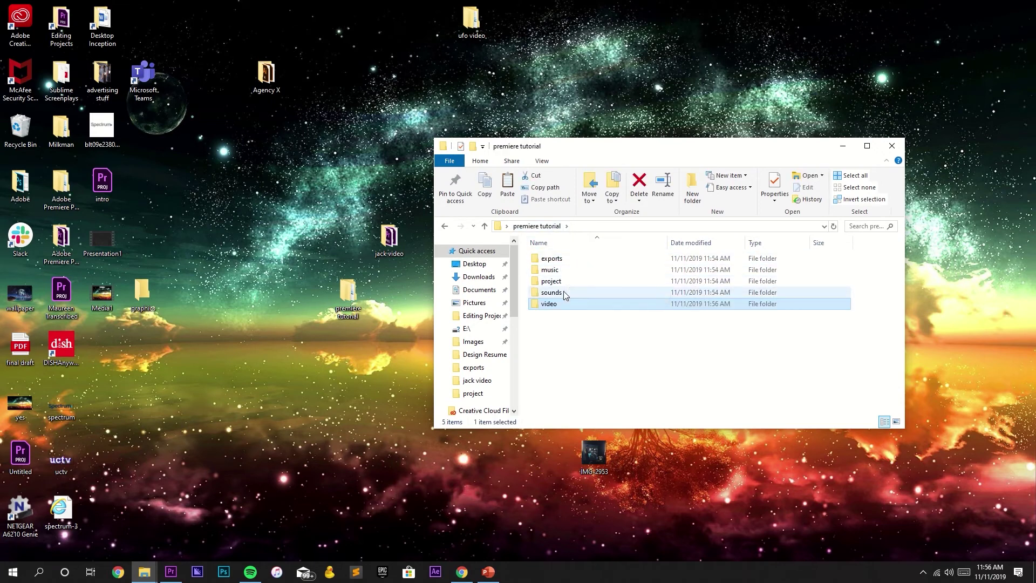
Step: Move the two Sony_a6k sounds, steps and the-vast-plains_MkAo1DSu from the ufo video sounds folder into the premiere tutorial sounds folder
double_click(465, 34)
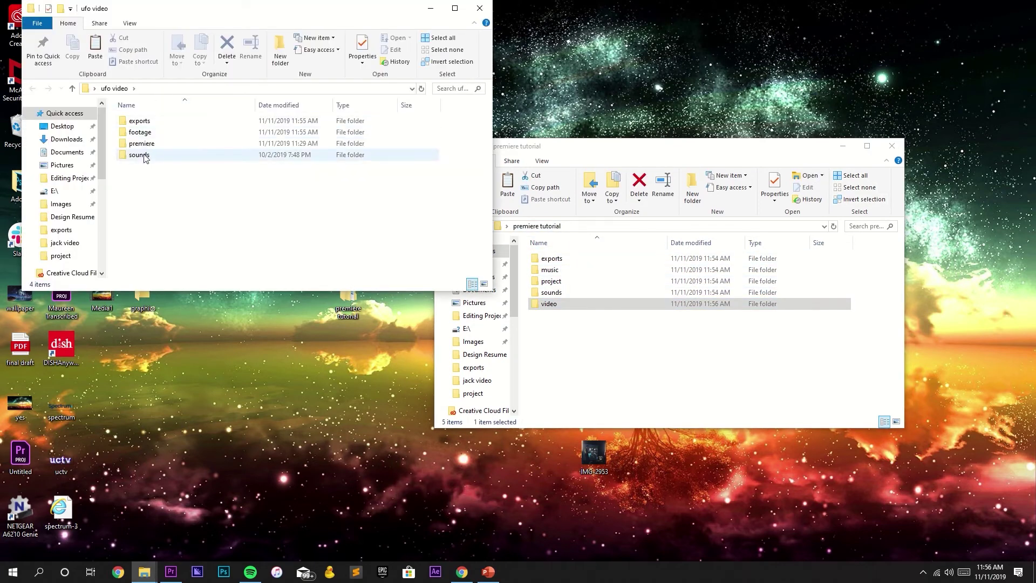
double_click(139, 155)
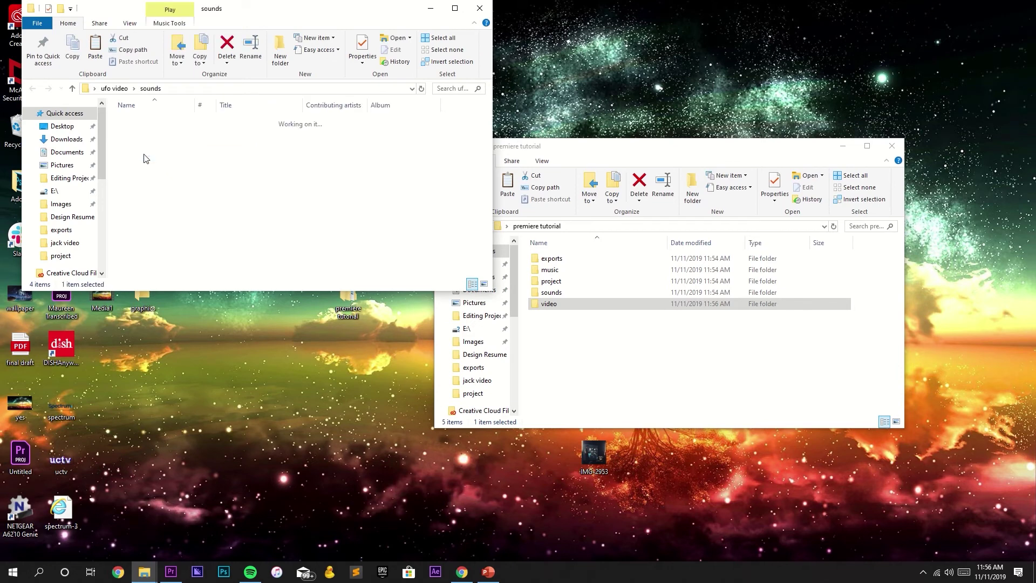
click(557, 292)
double_click(558, 292)
drag(196, 254, 699, 330)
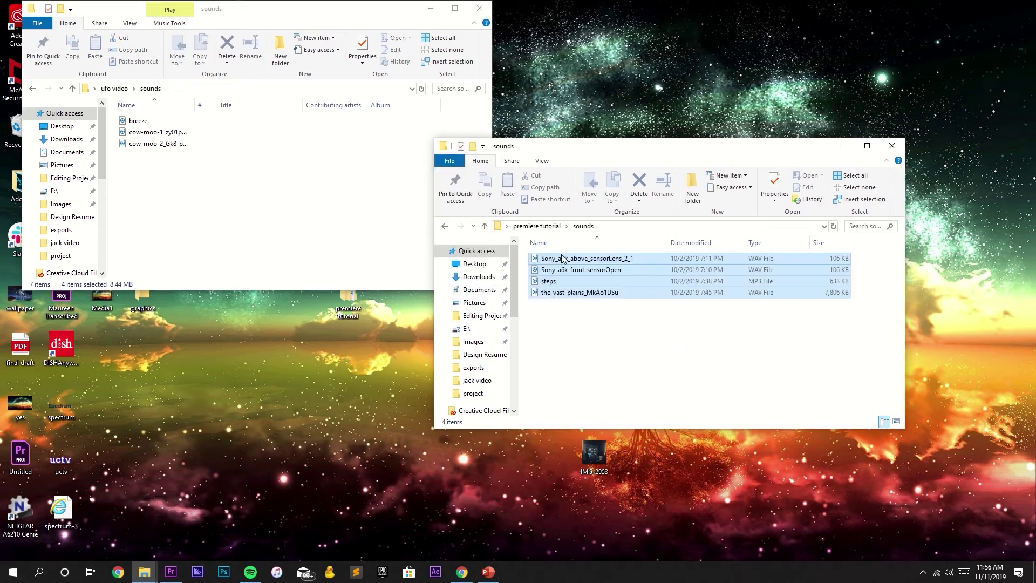
click(537, 226)
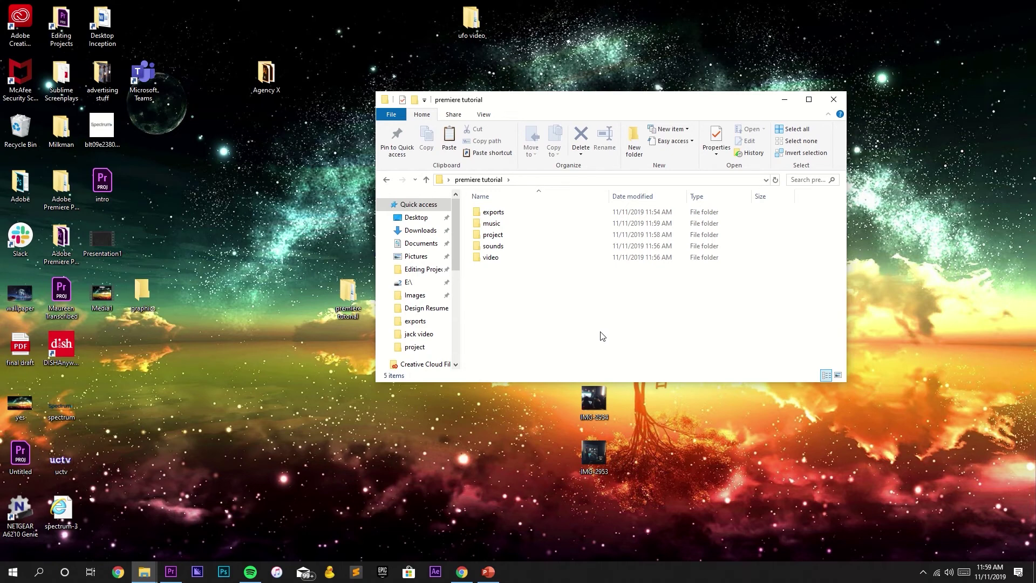
Step: Switch to Premiere Pro and start a new project named tutorial
click(170, 572)
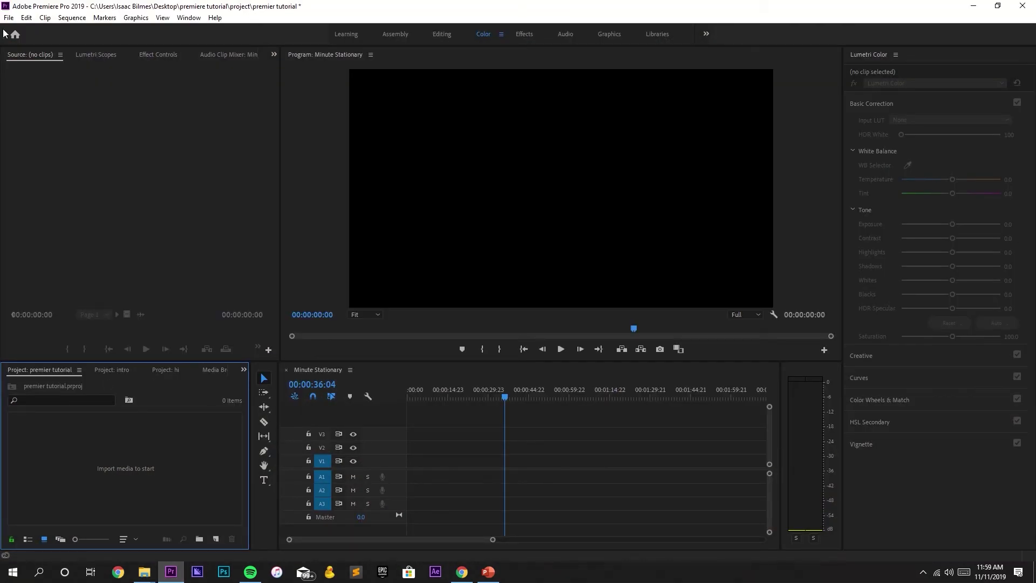
click(8, 17)
mouse_move(26, 30)
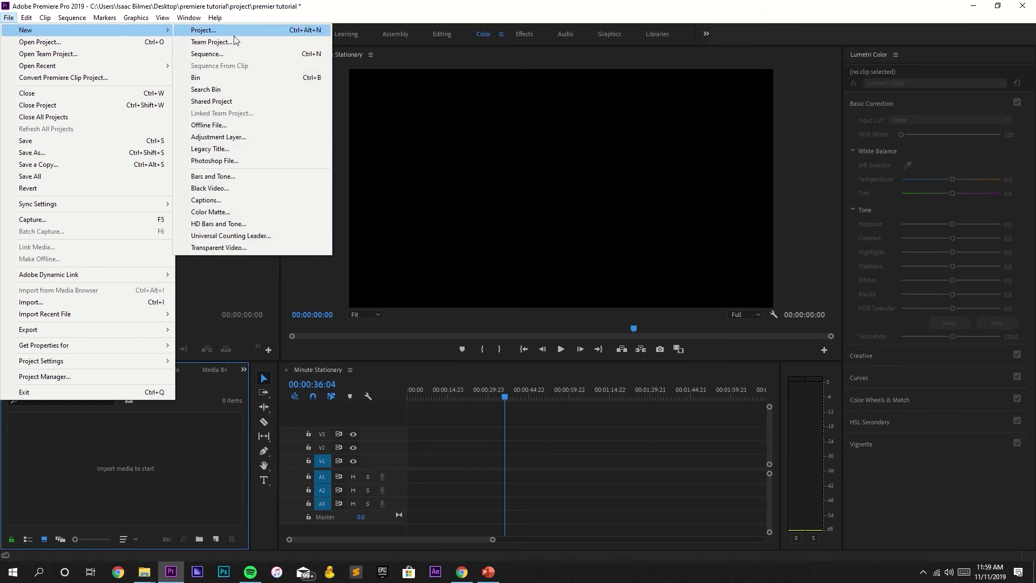
click(216, 31)
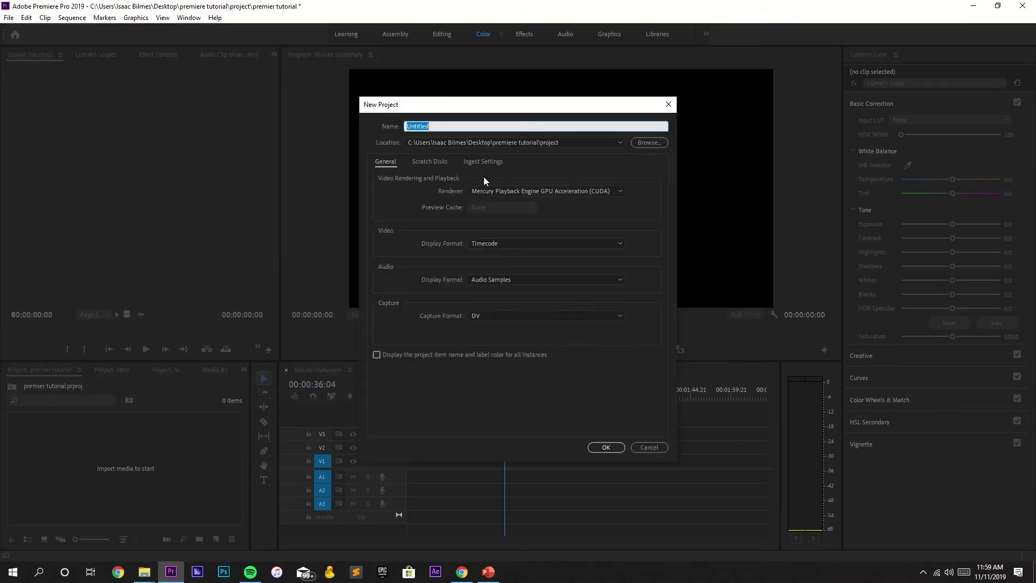
text(tutorial)
Step: Set the new project's location to the project subfolder of the premiere tutorial desktop folder and create the project
click(642, 142)
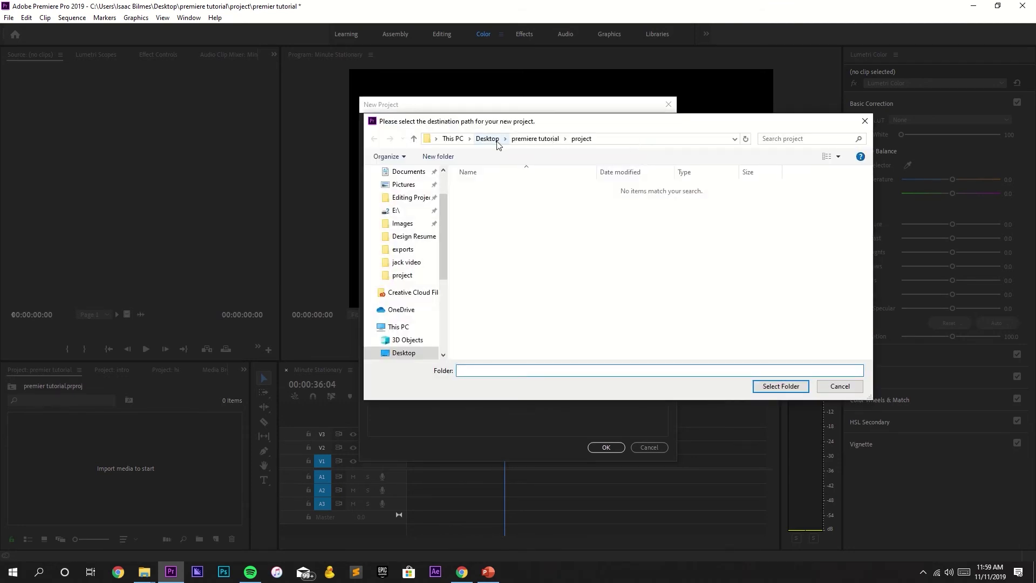
click(488, 139)
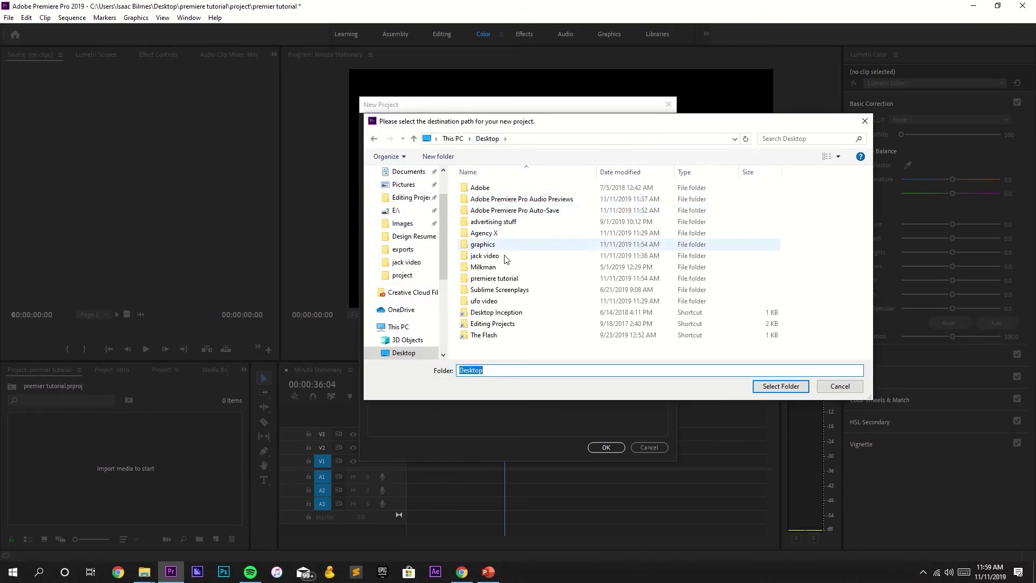
double_click(503, 280)
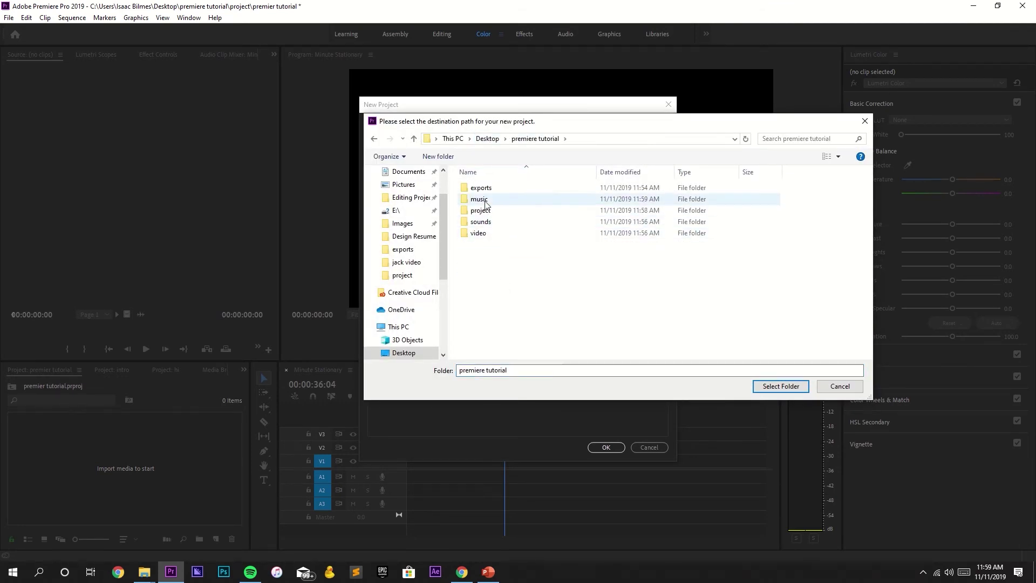
double_click(485, 211)
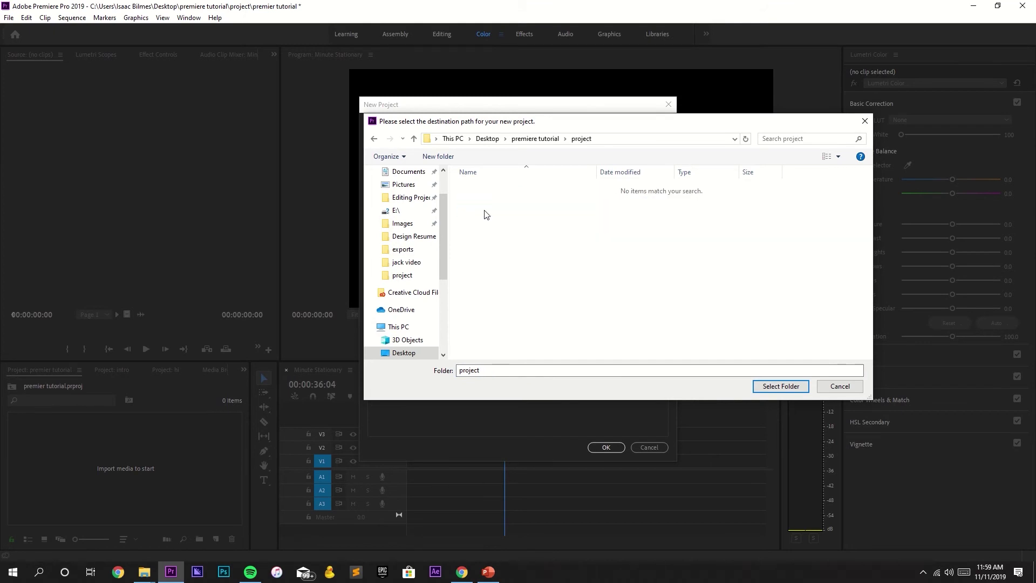
click(781, 387)
click(606, 448)
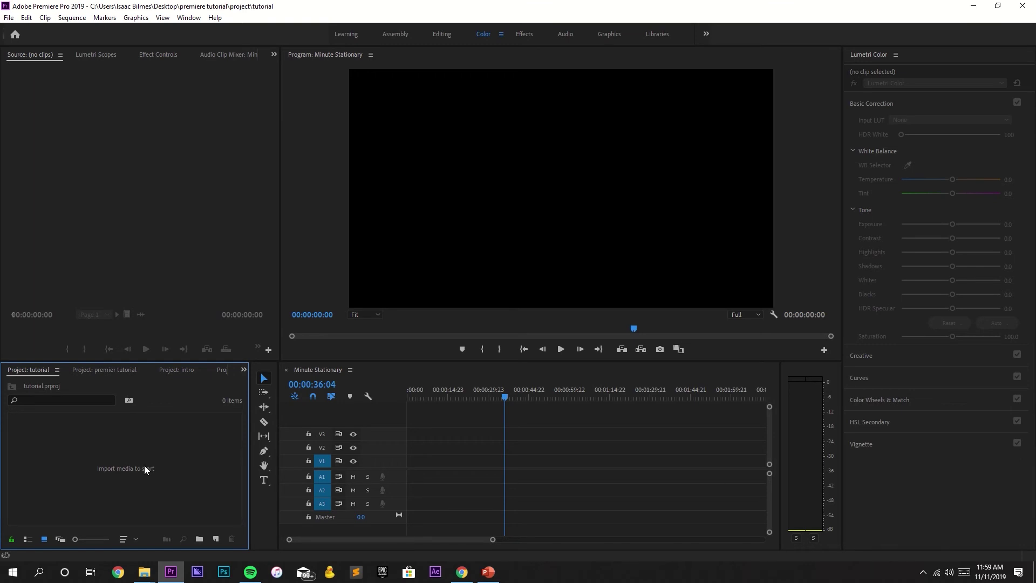
Step: Import the music, sounds and video folders from premiere tutorial into the tutorial project, and bring the folder window back to the front
mouse_move(151, 573)
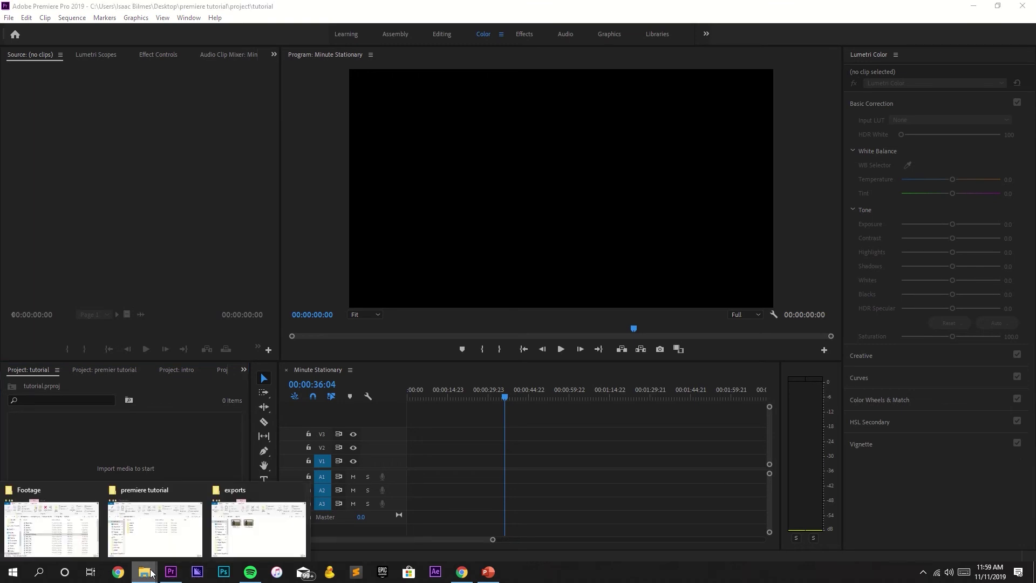
click(151, 536)
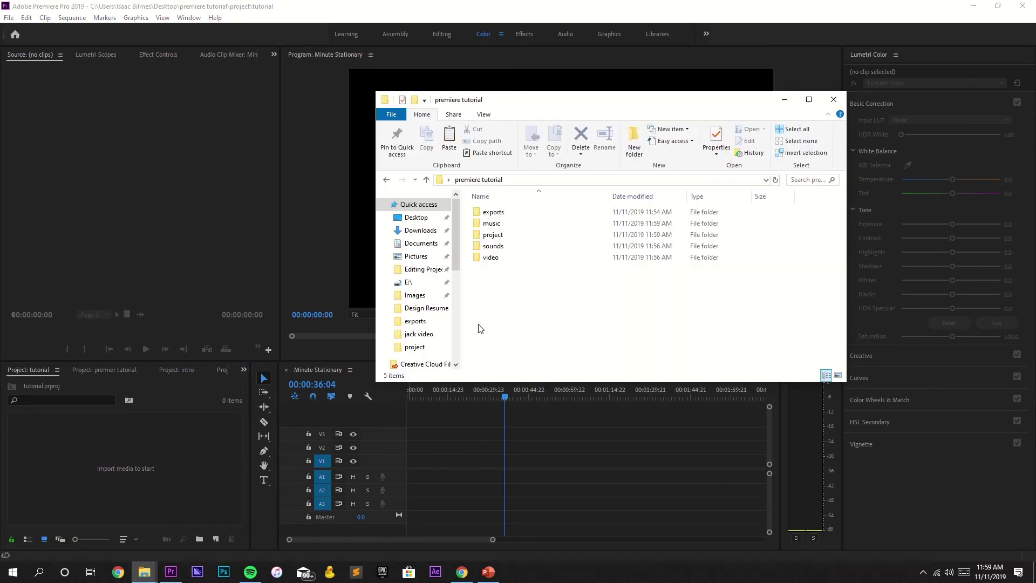
click(506, 226)
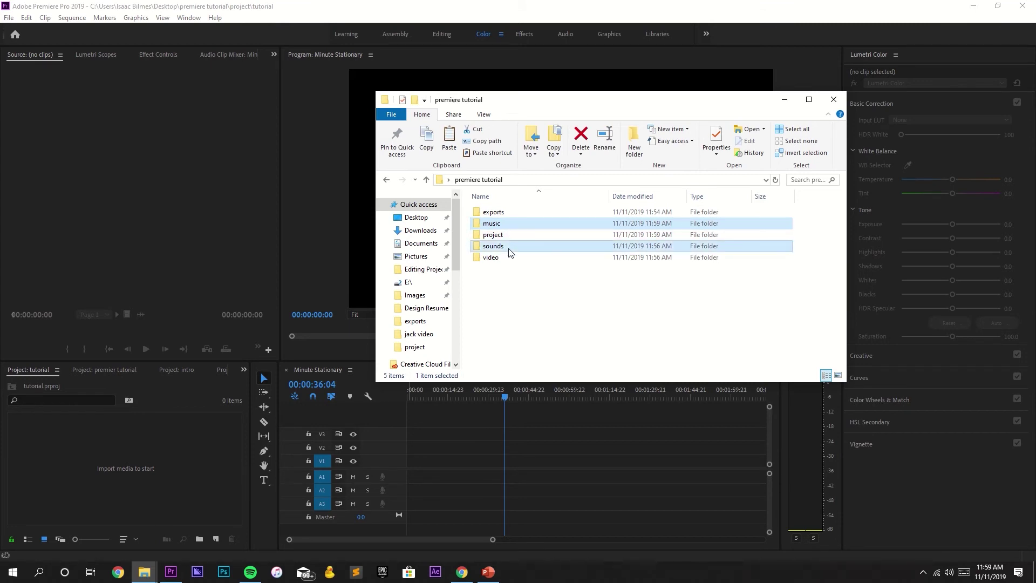
ctrl+click(509, 247)
ctrl+click(511, 258)
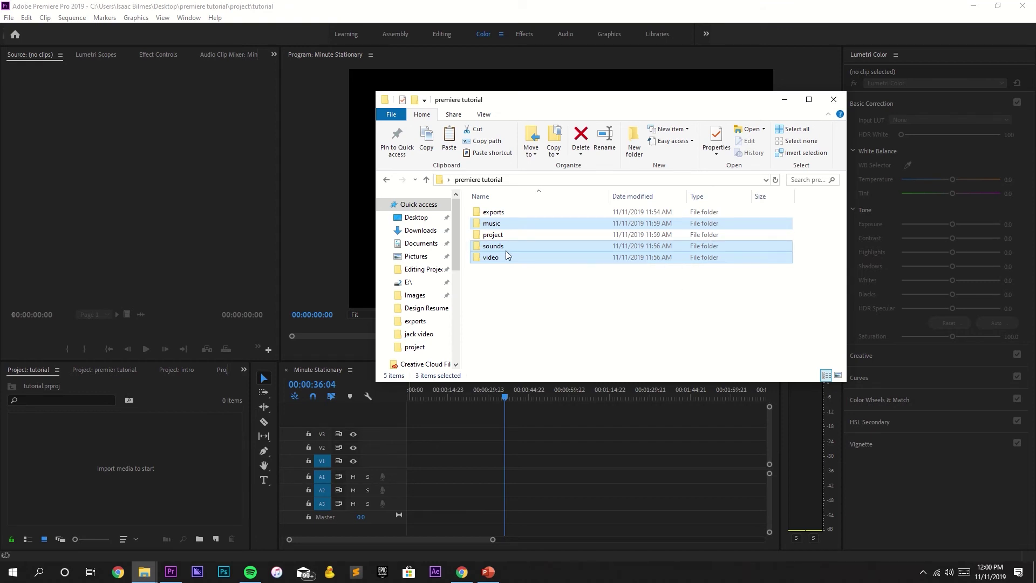
drag(508, 257, 122, 494)
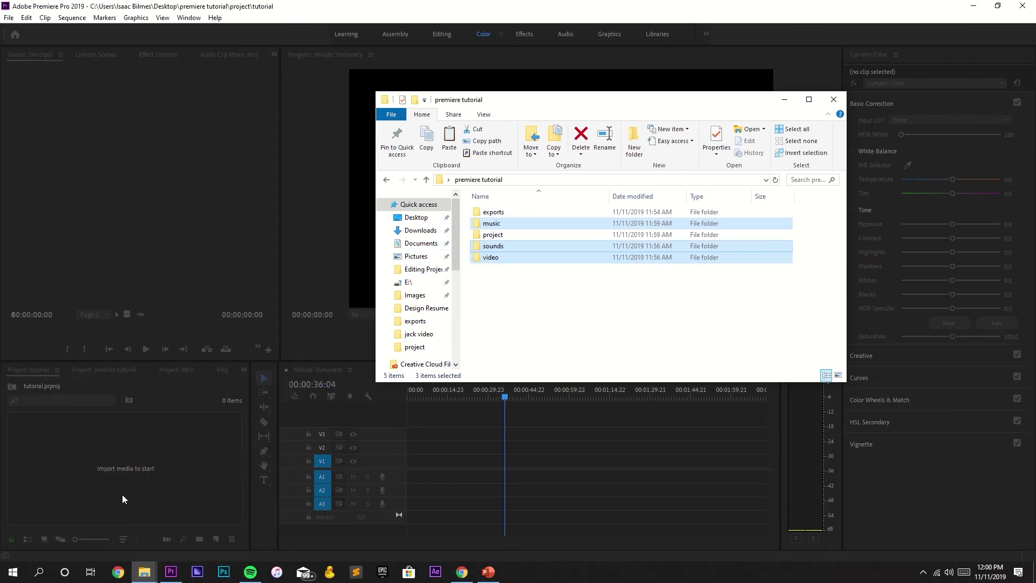
click(124, 493)
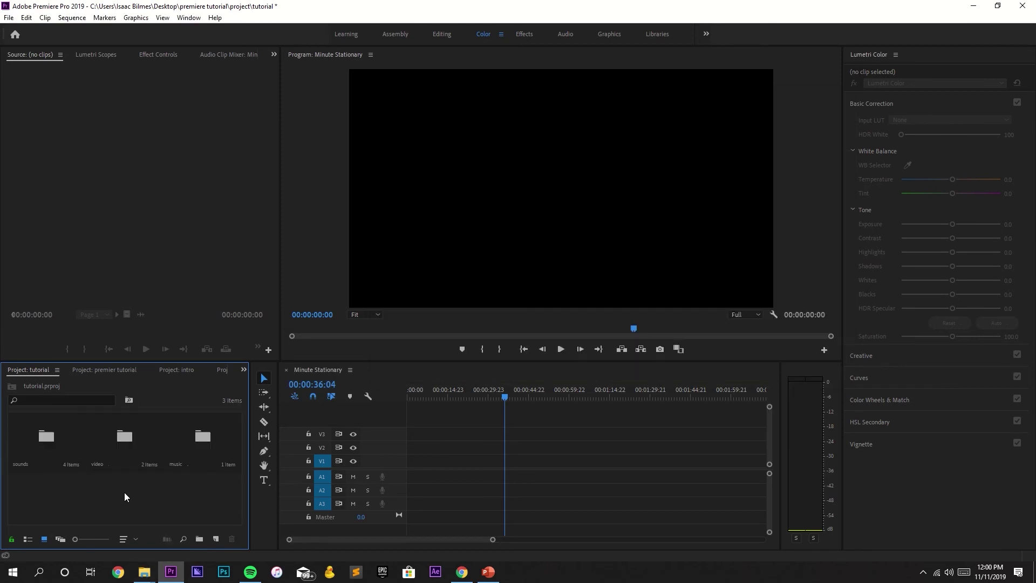
key(alt+Tab)
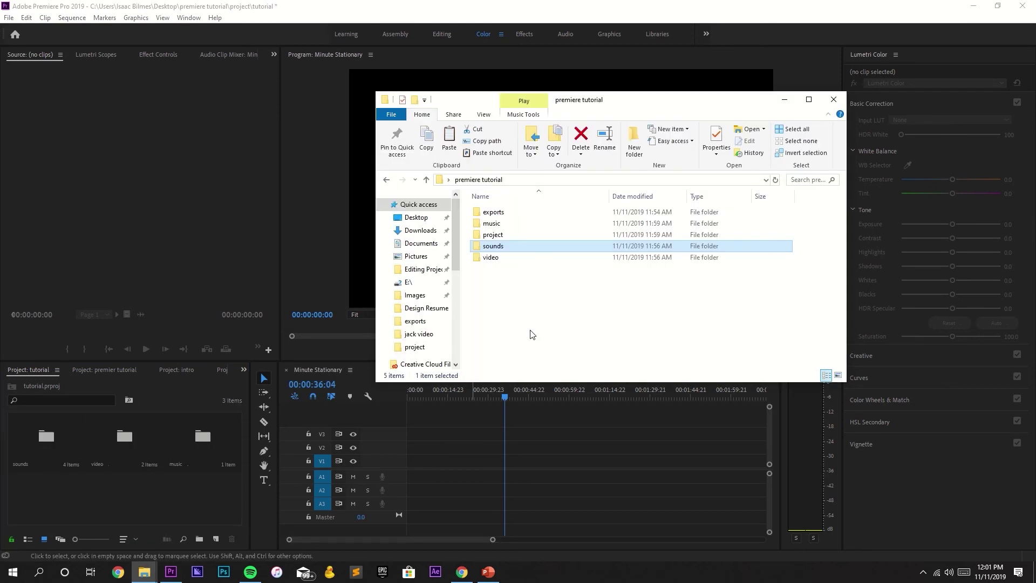